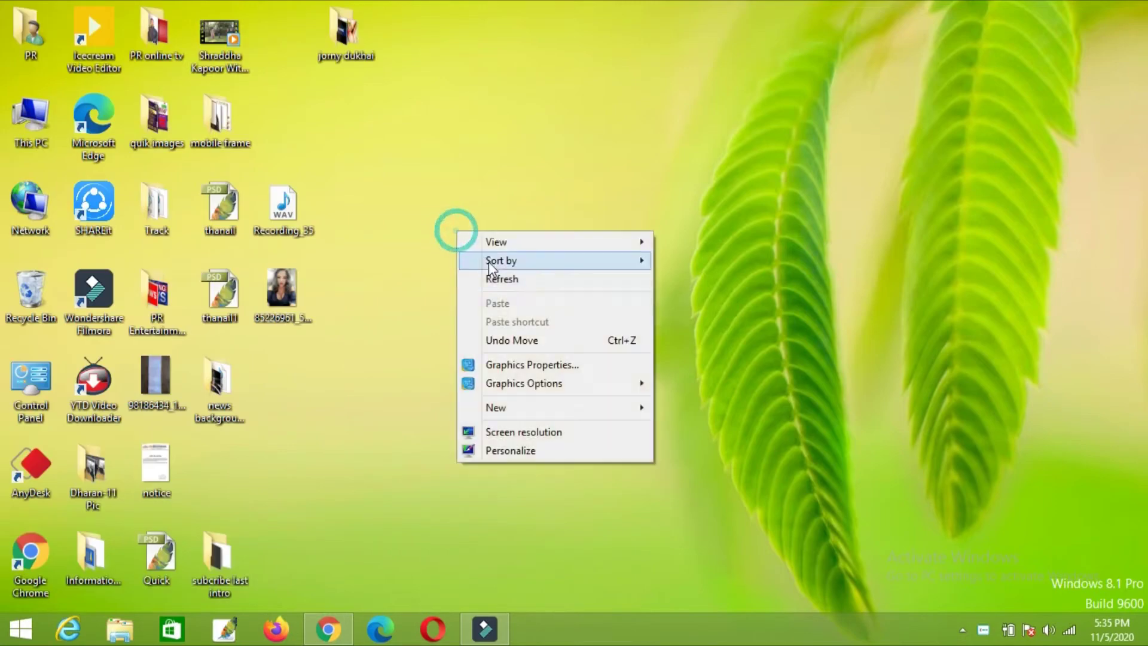
Step: Refresh the Windows desktop several times from its right-click menu
click(490, 277)
right_click(379, 203)
click(411, 248)
right_click(380, 197)
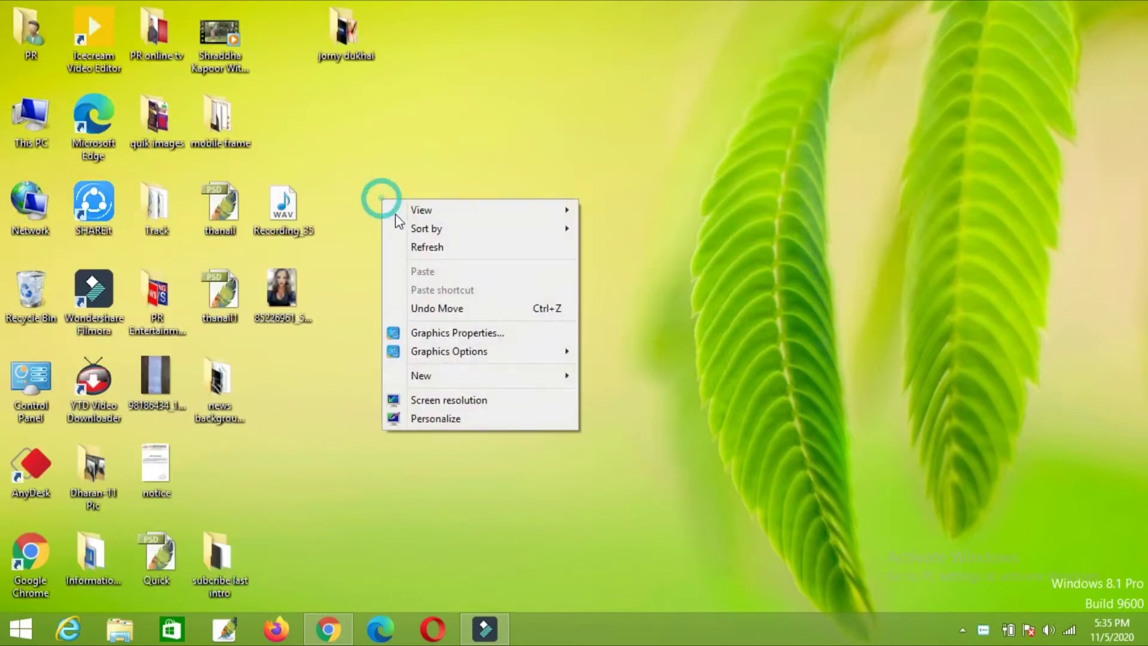
click(435, 250)
right_click(374, 191)
click(425, 245)
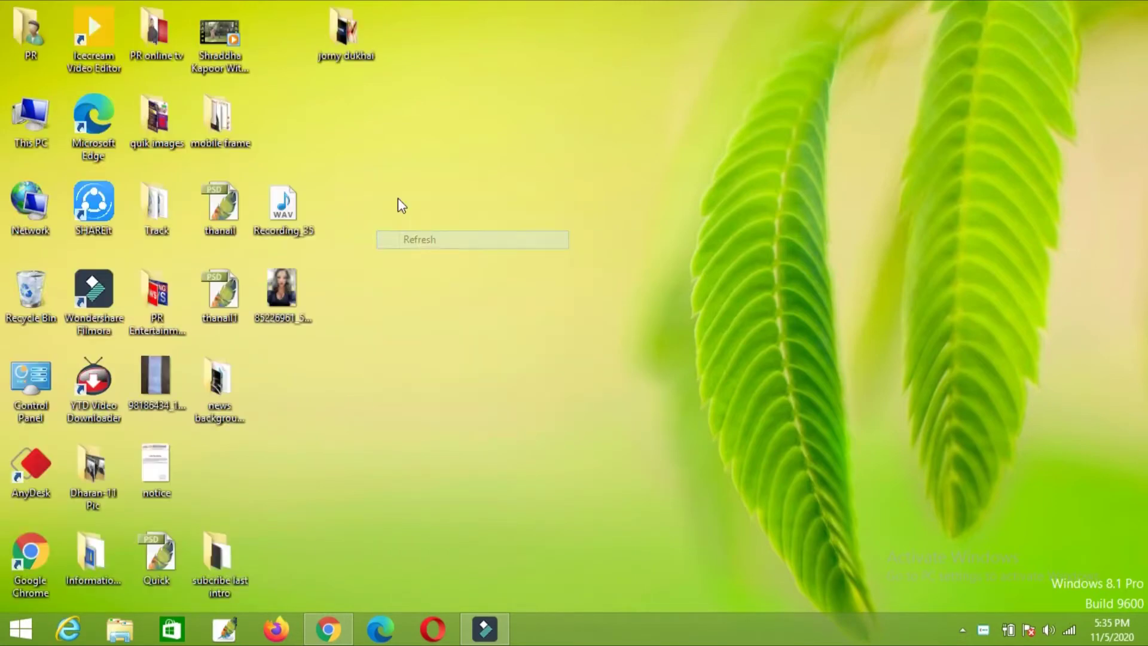
right_click(397, 197)
click(440, 247)
right_click(371, 178)
click(422, 224)
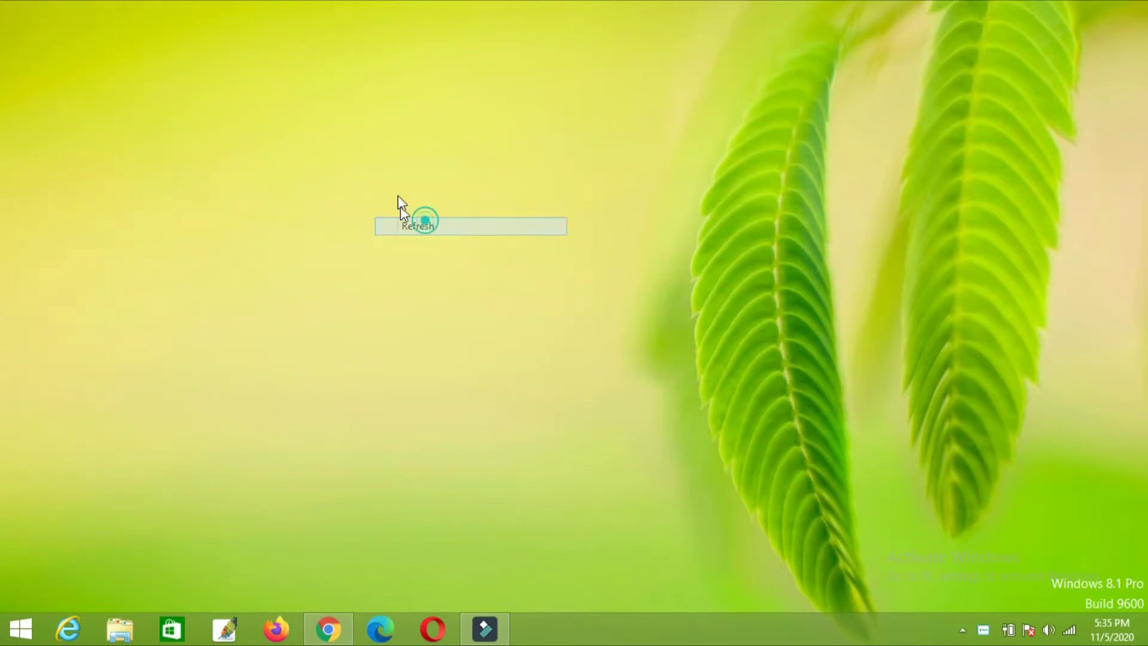
right_click(396, 193)
click(448, 246)
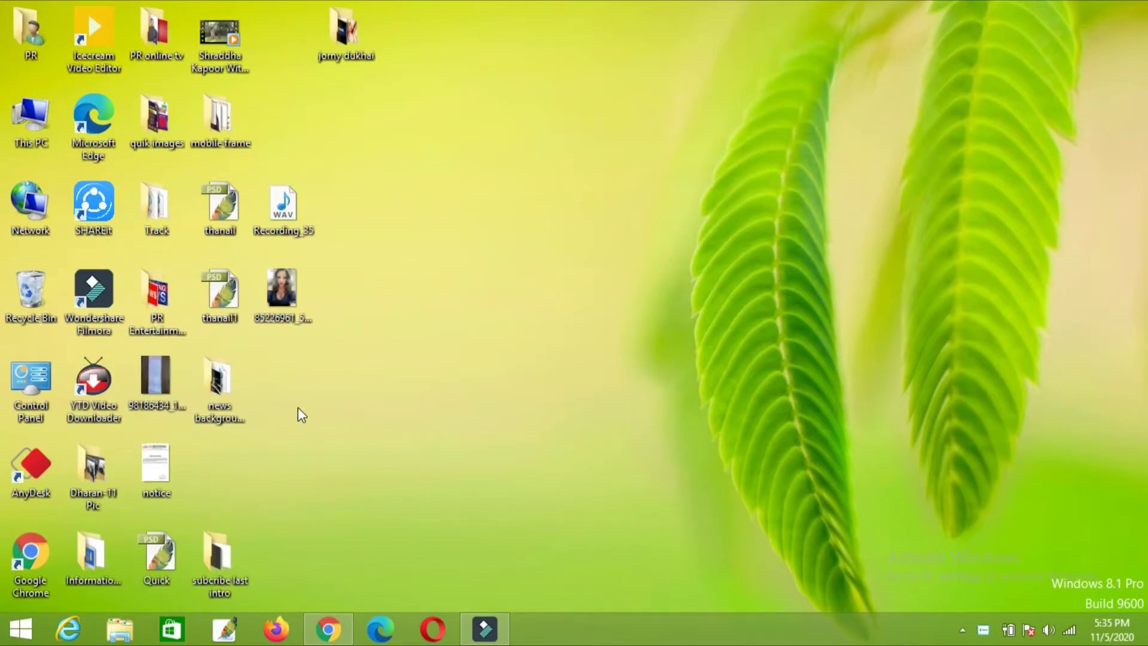
Step: Launch Google Chrome from its shortcut and maximize the window
right_click(21, 545)
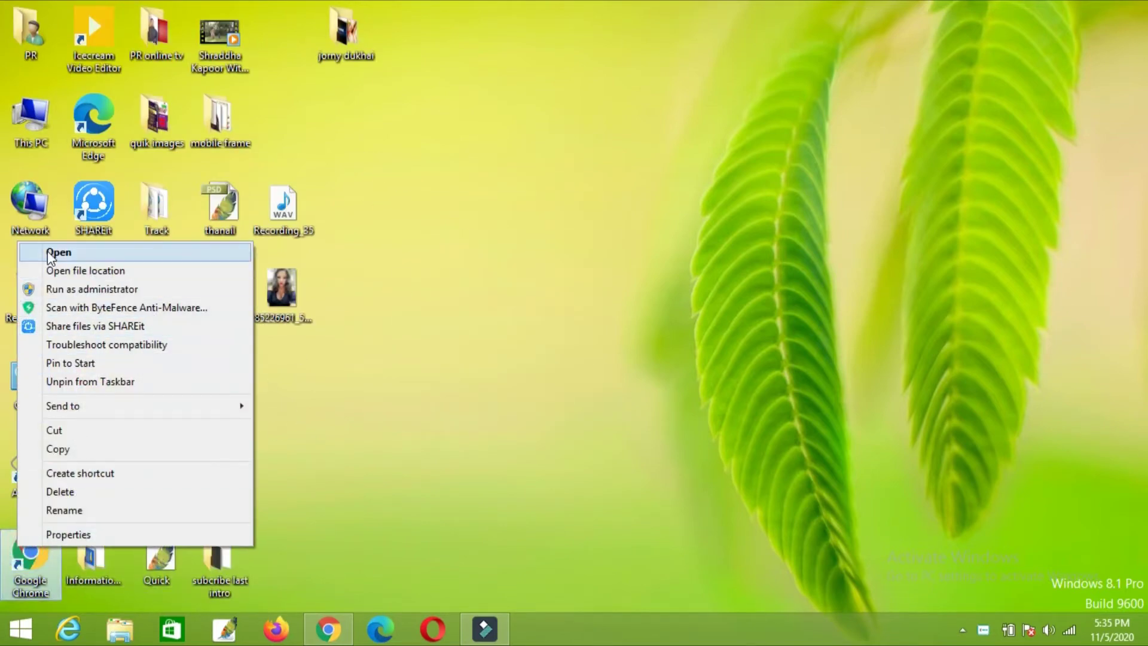
click(59, 251)
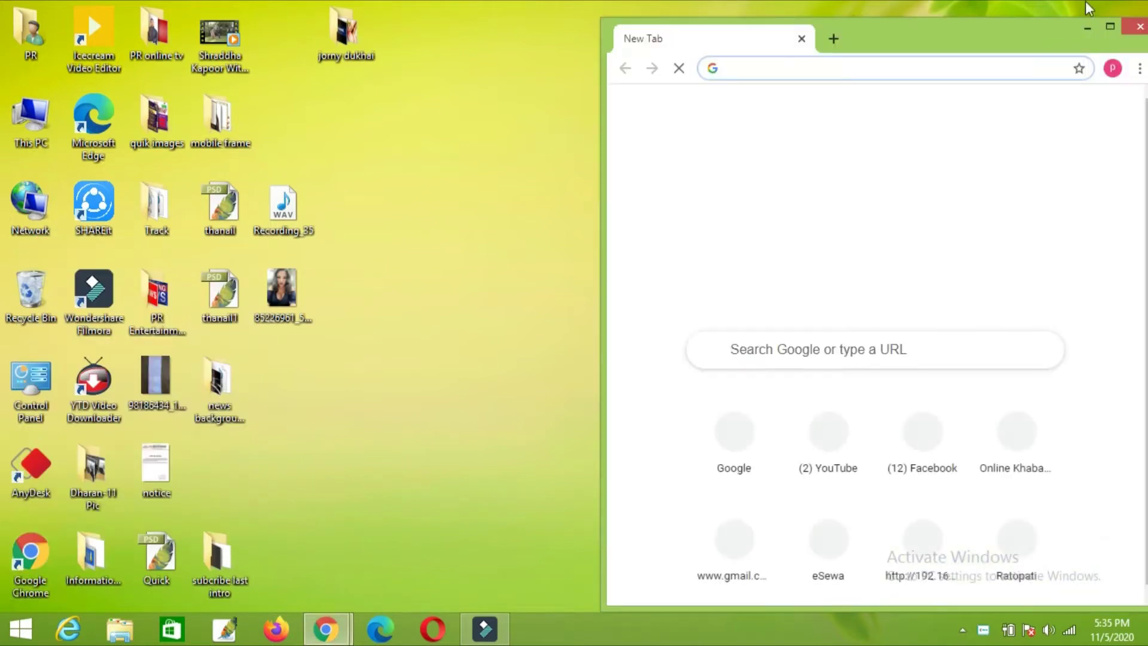
click(1117, 29)
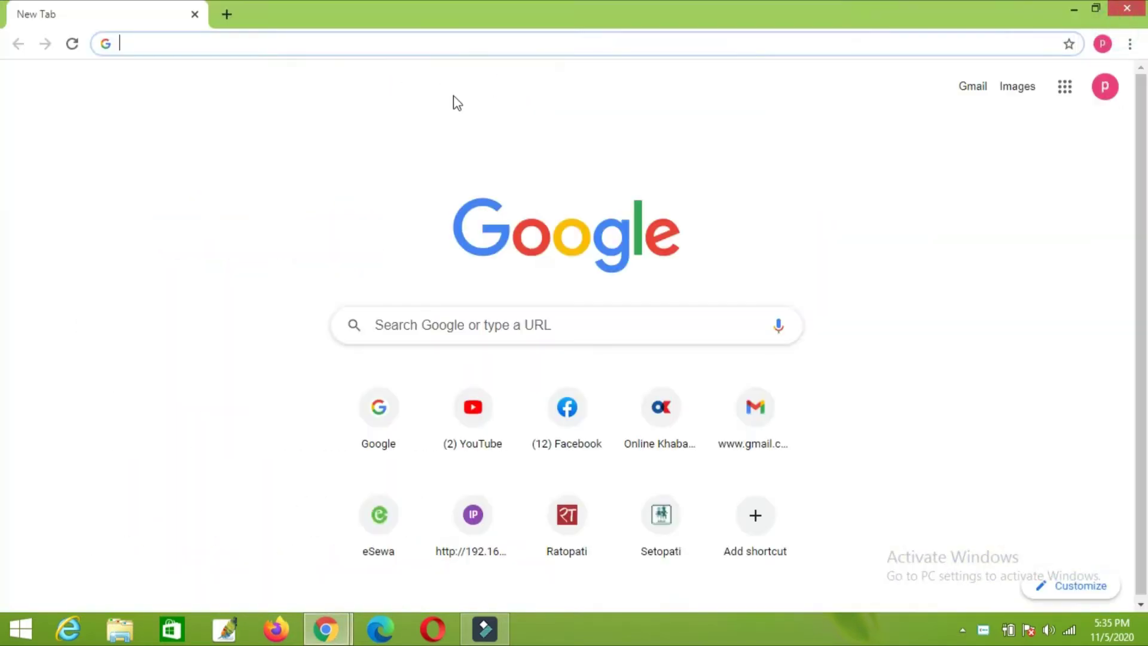
Step: Load the router address 192.168.1.1 from Chrome's address bar
click(313, 43)
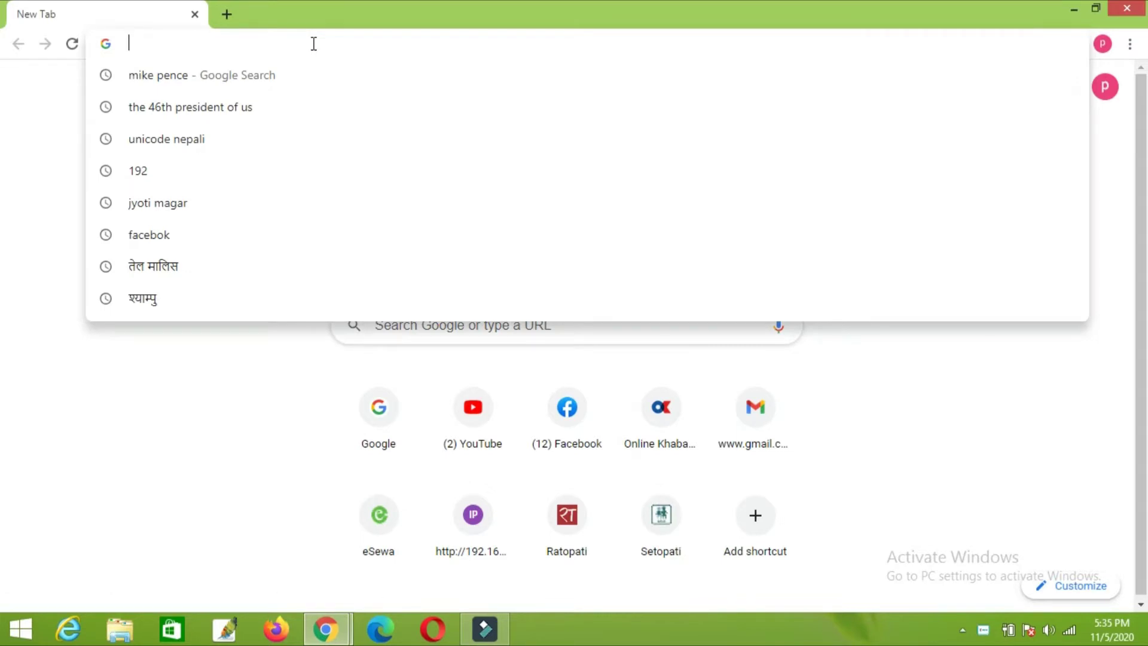
text(goog)
key(BackSpace)
key(BackSpace)
key(BackSpace)
key(BackSpace)
key(BackSpace)
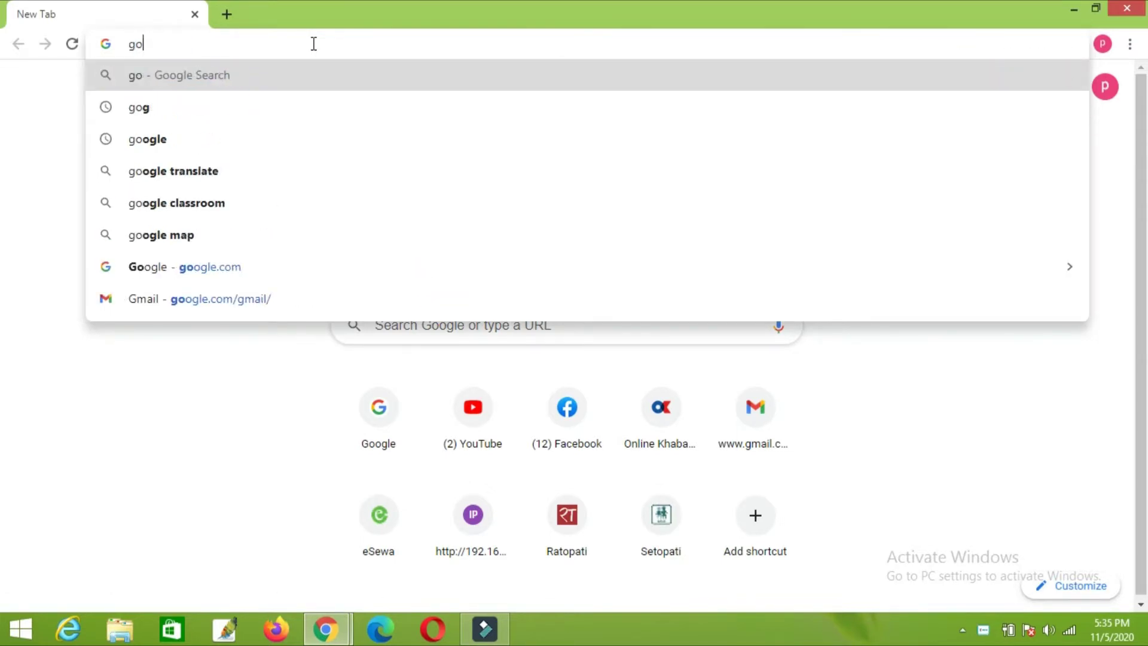
text(192)
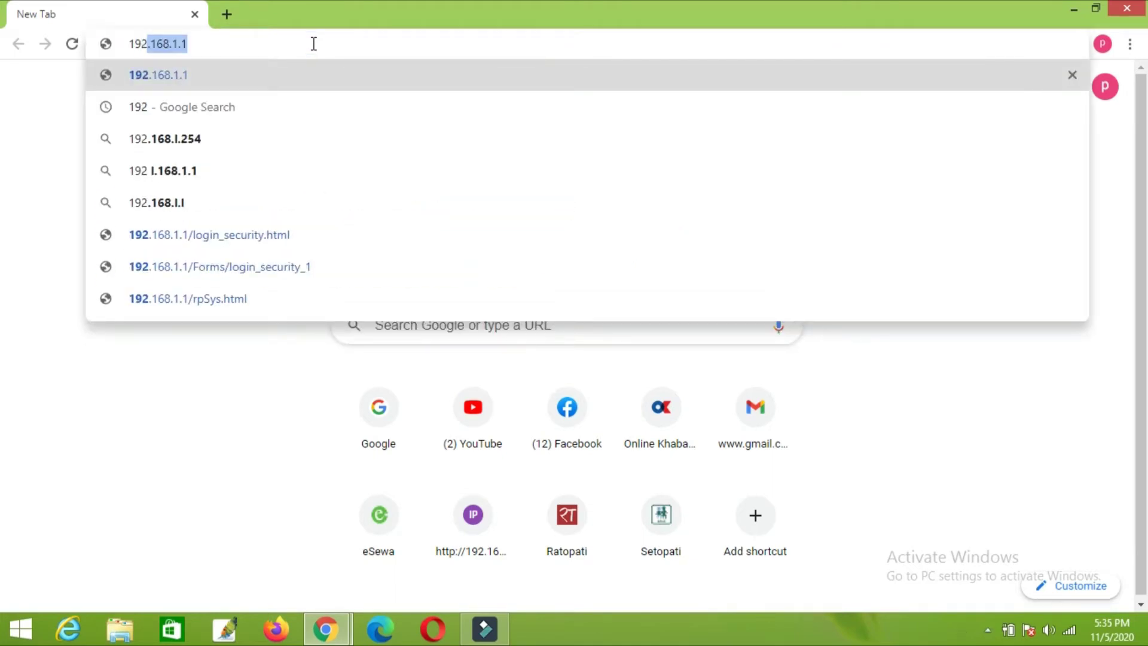
text(.168.1.)
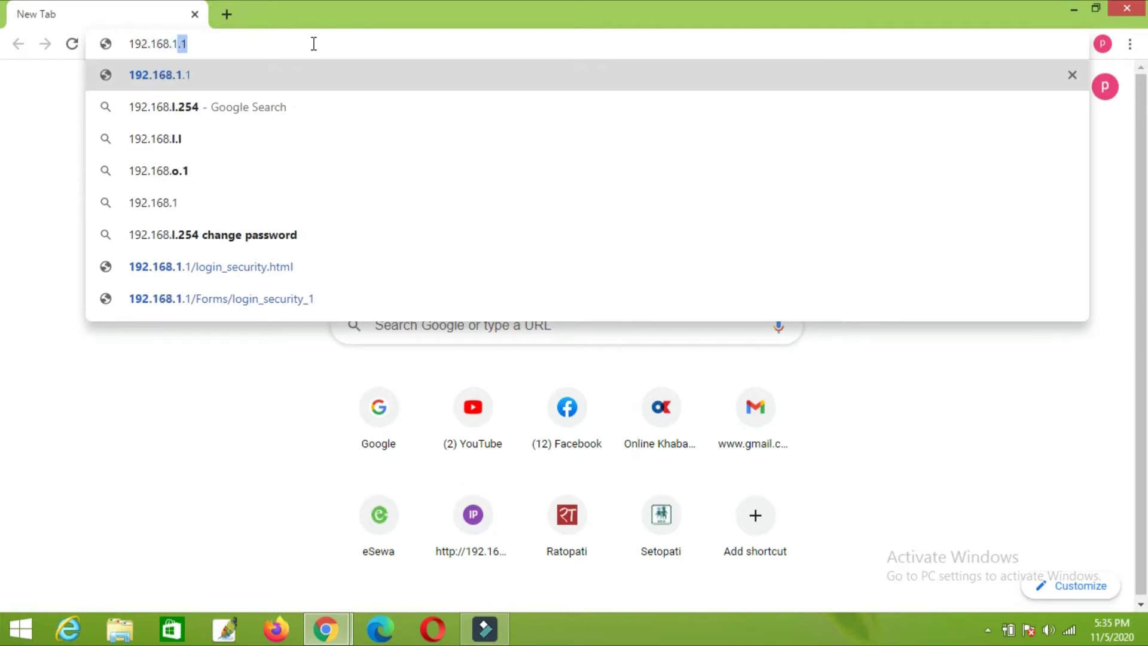
text(1)
key(Return)
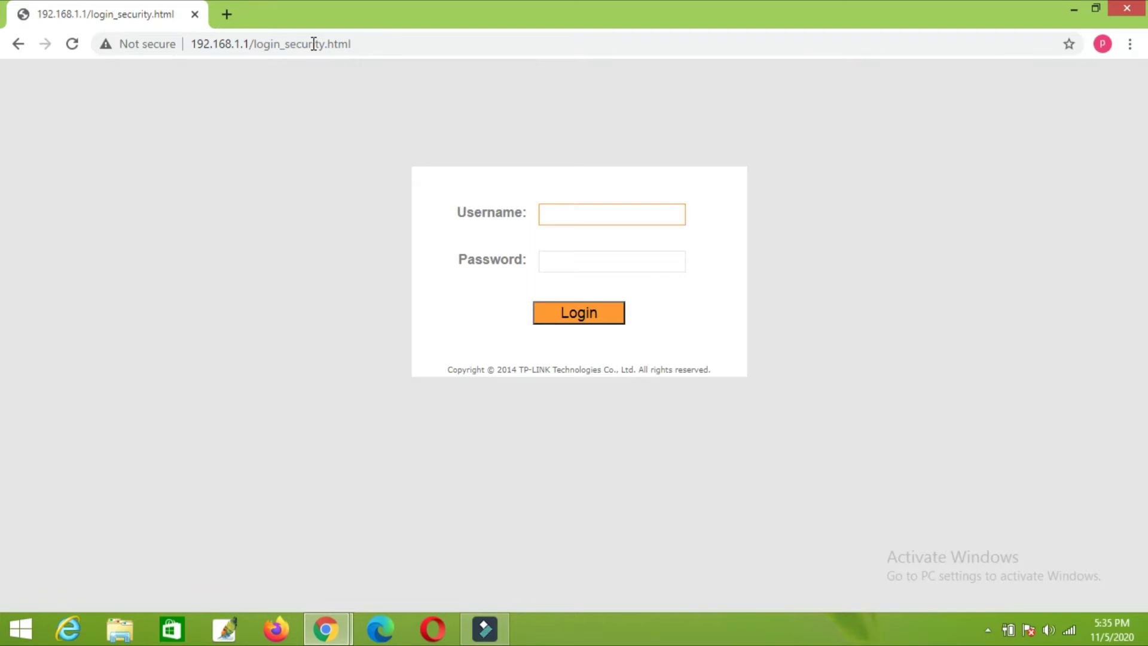
Step: Log in to the TP-LINK router with the administrator username and password
drag(260, 111, 937, 421)
click(932, 409)
click(587, 219)
text(admin)
key(Tab)
text(admin)
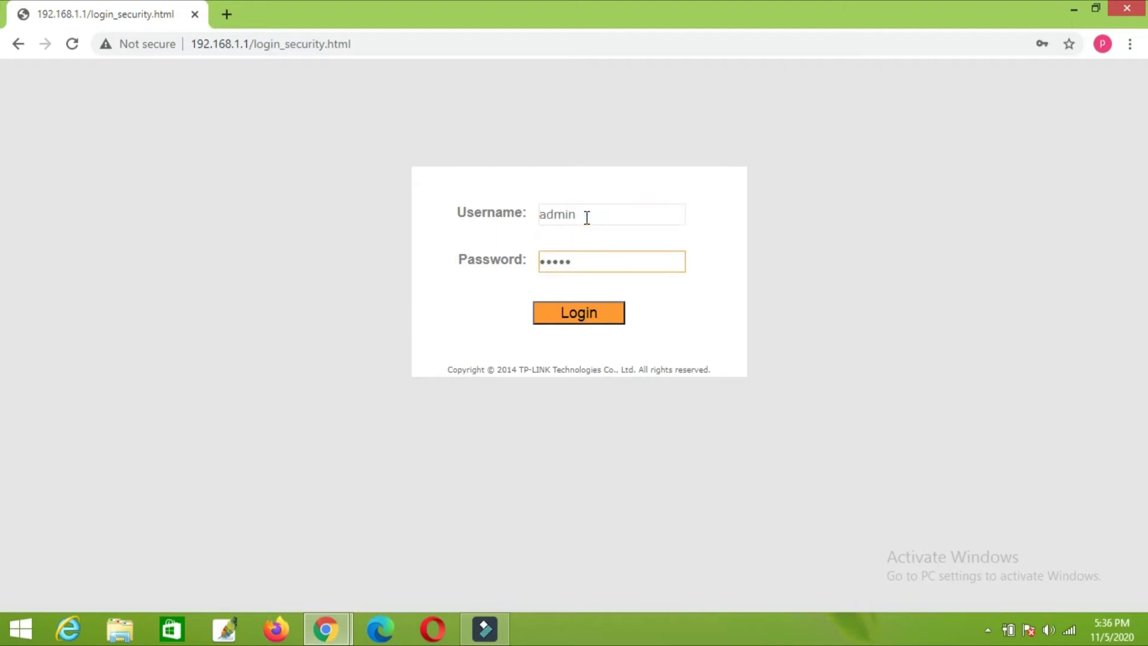
key(Return)
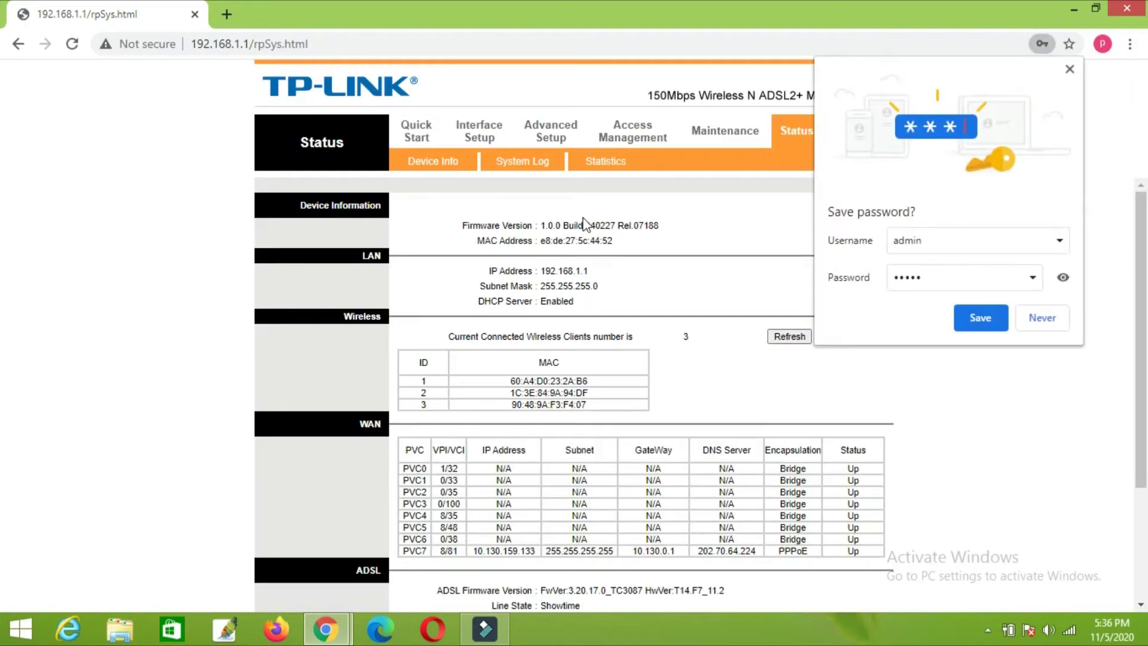
Step: Dismiss Chrome's save-password prompt and scroll down the router Status page
click(723, 269)
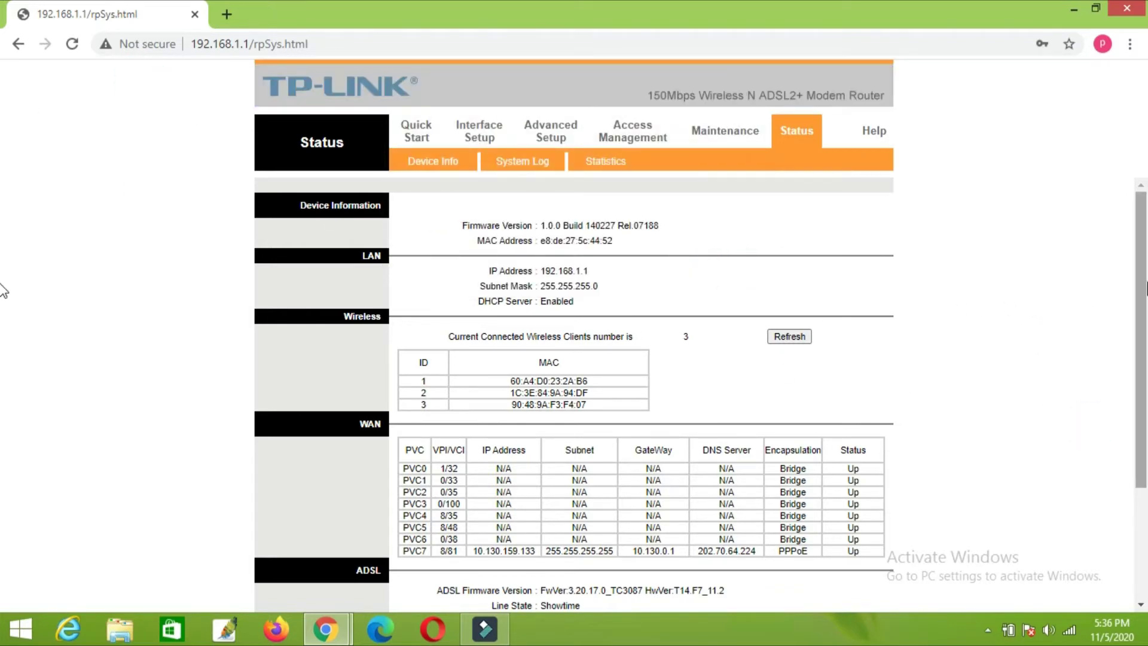
click(947, 321)
scroll(1145, 354, down, 1)
drag(1144, 354, 1145, 272)
Step: Reload the Status page with F5 and scroll through its device, LAN, WAN and ADSL details
key(F5)
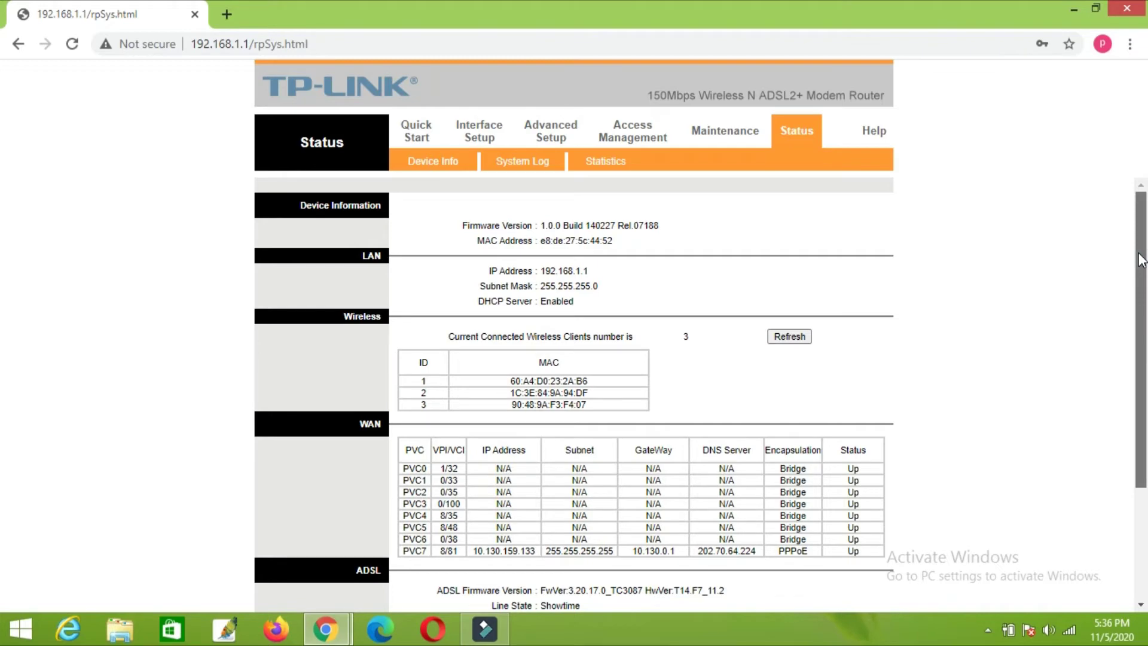
scroll(3, 394, down, 3)
scroll(3, 347, up, 2)
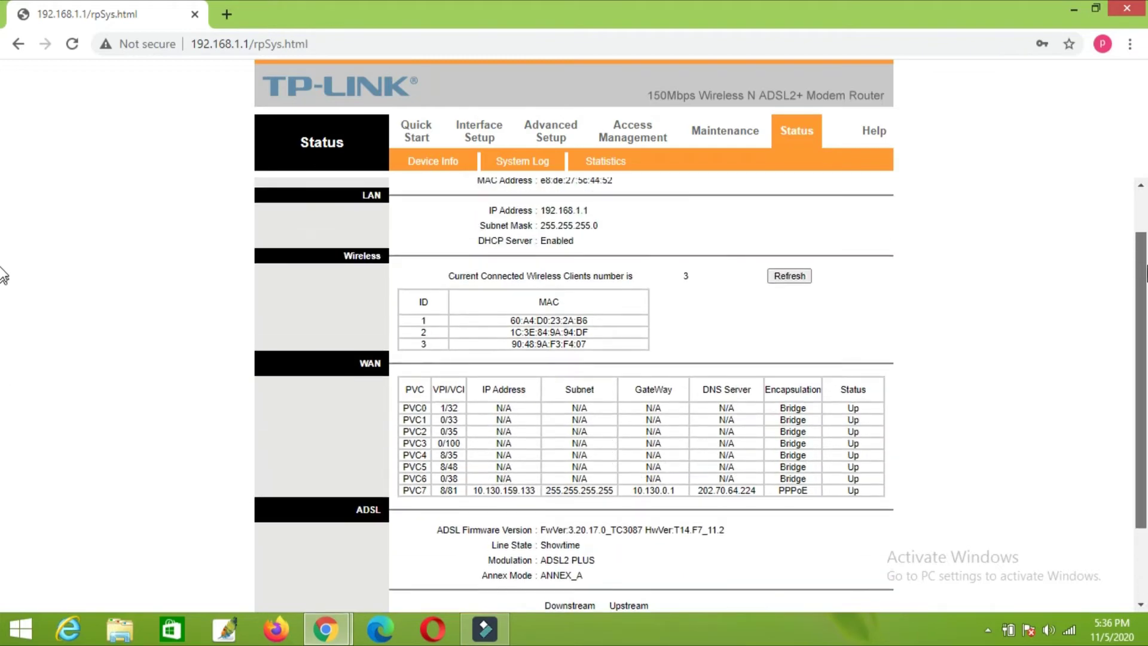
scroll(3, 275, up, 1)
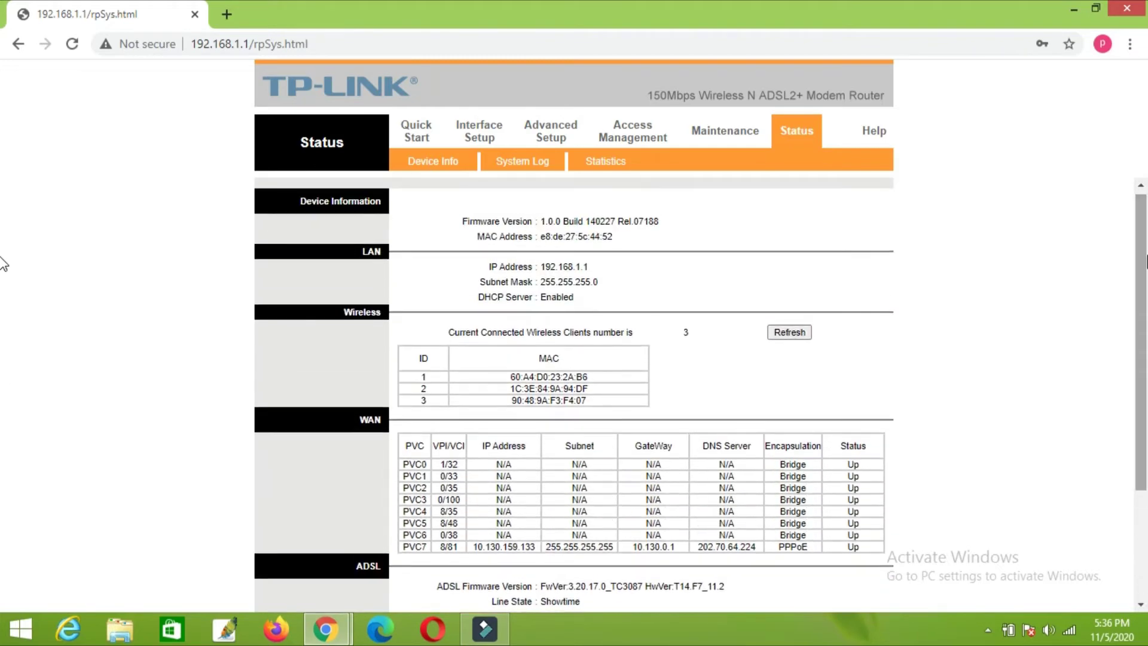
Step: Go to Interface Setup > Wireless in the router interface
click(478, 141)
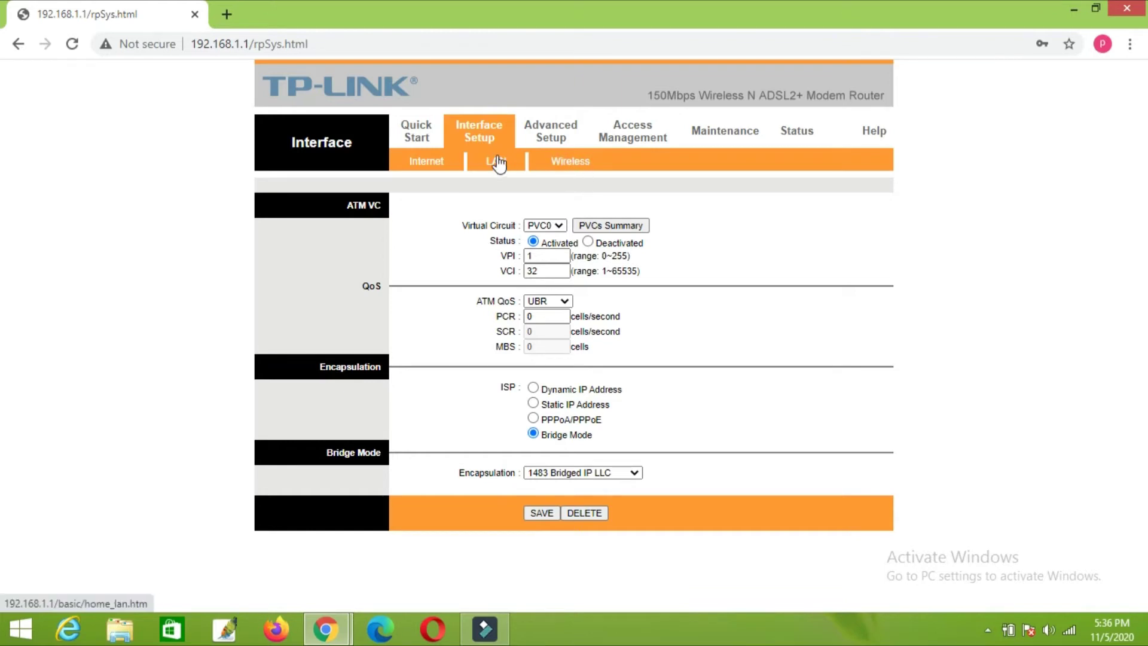
click(571, 160)
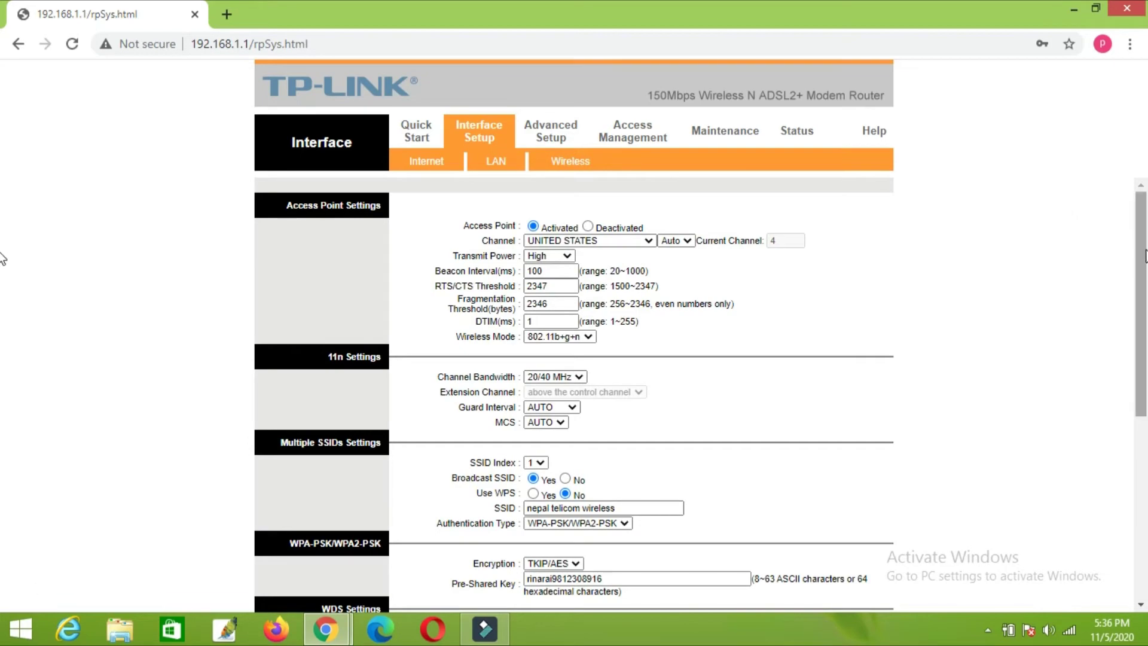
drag(1143, 263, 1145, 224)
mouse_move(1142, 228)
mouse_down()
mouse_move(1146, 432)
mouse_move(1145, 221)
mouse_up()
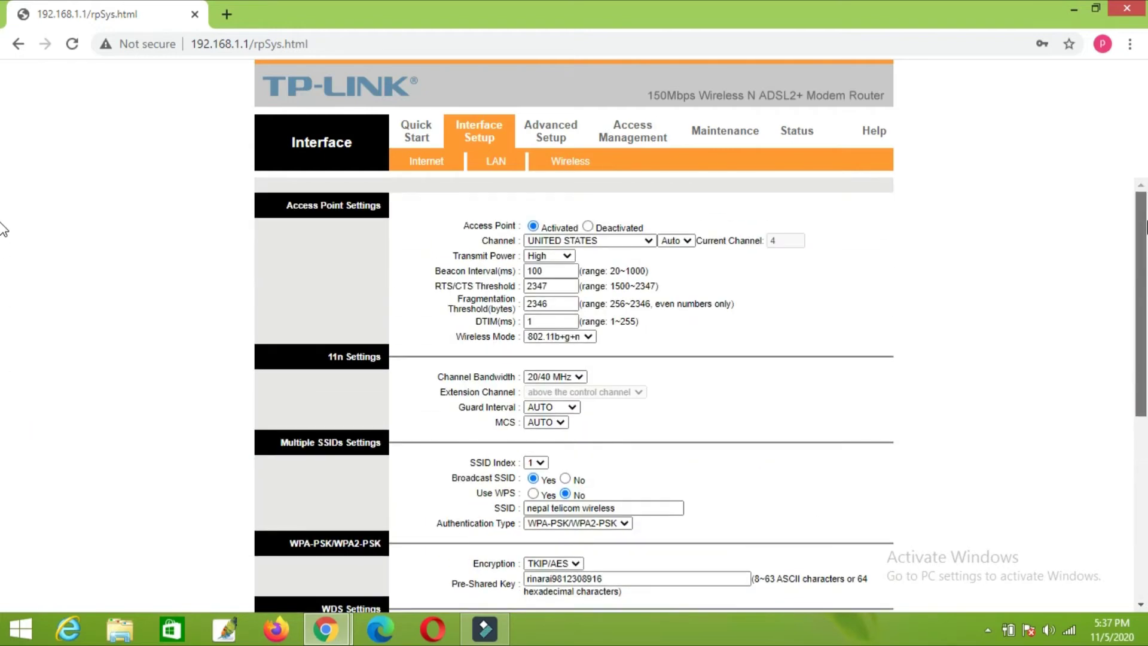
Step: Select the SSID 'nepal telicom wireless' and show the Windows Wi-Fi network list
scroll(3, 229, down, 2)
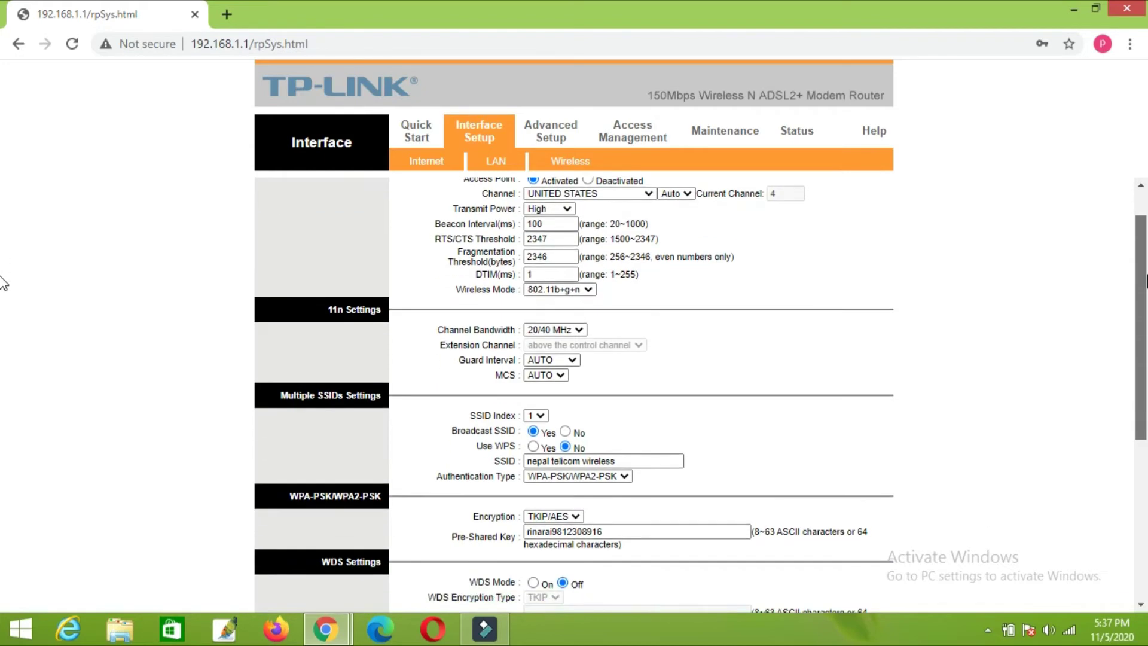
scroll(4, 305, down, 2)
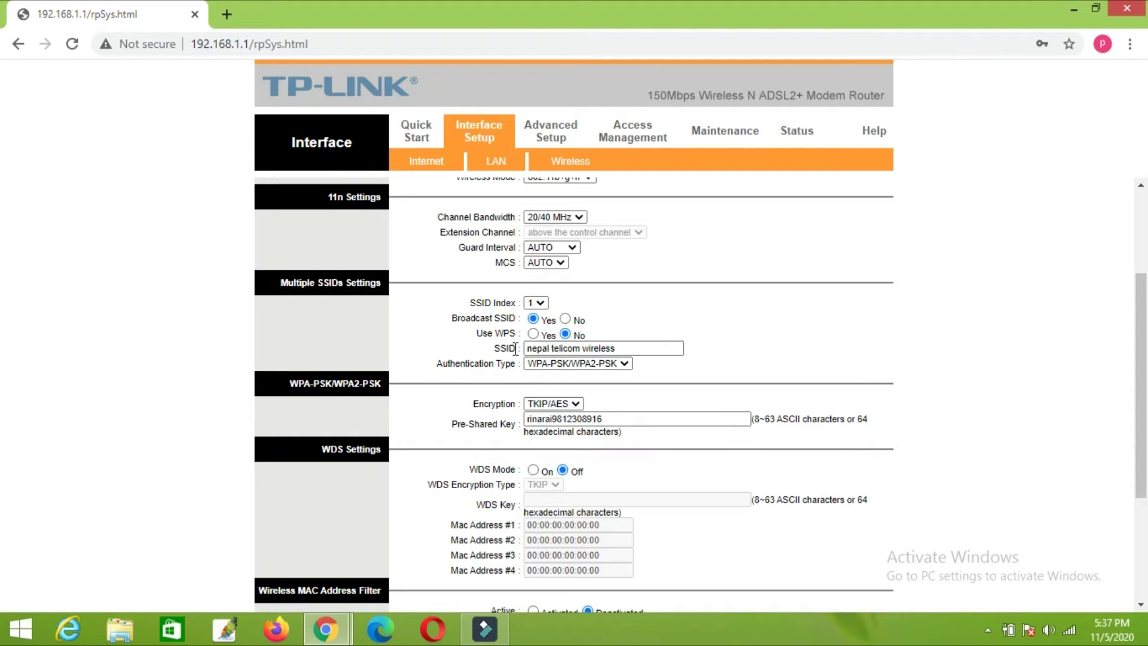
drag(654, 349, 460, 350)
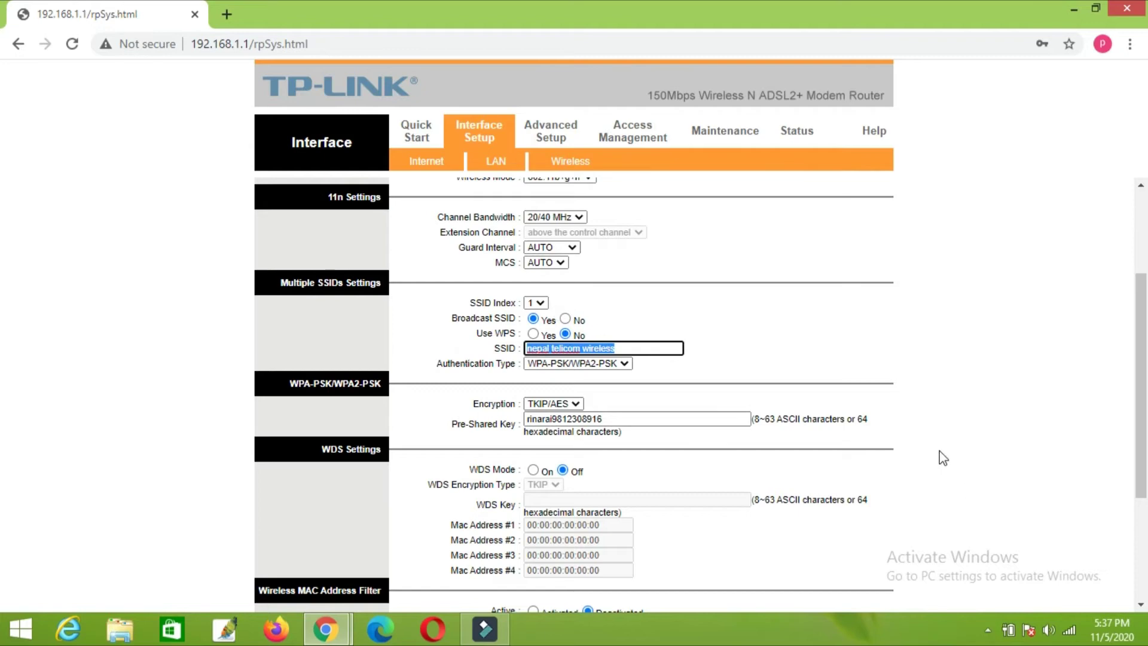
click(1070, 629)
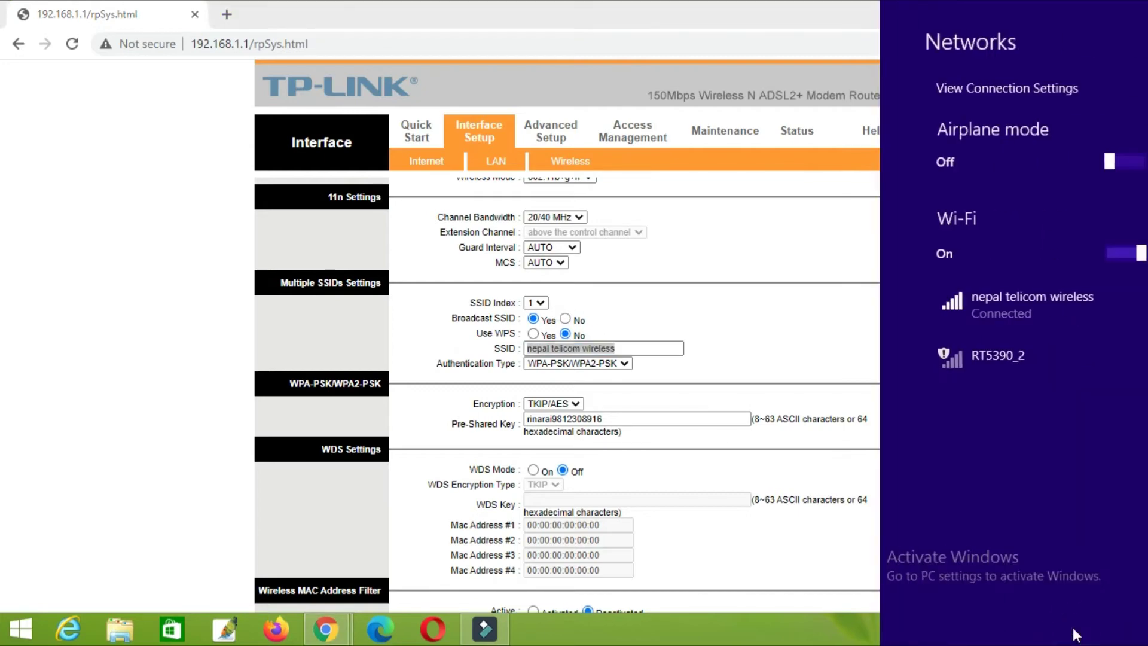
Step: Close the Windows networks list and return to the SSID field
click(774, 633)
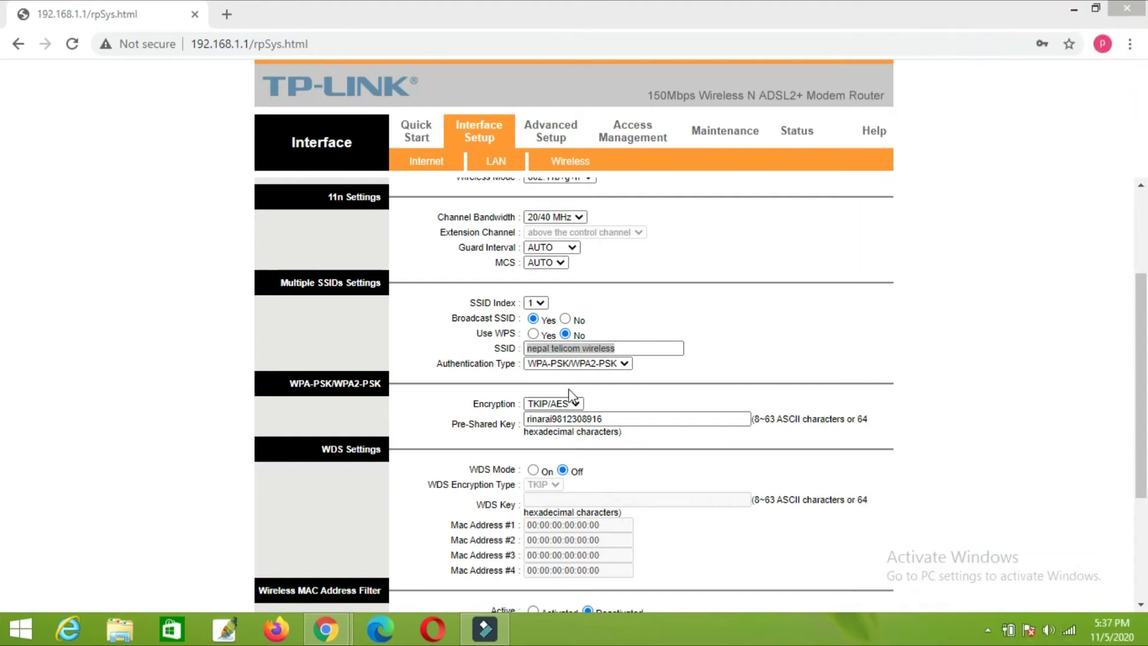
click(622, 349)
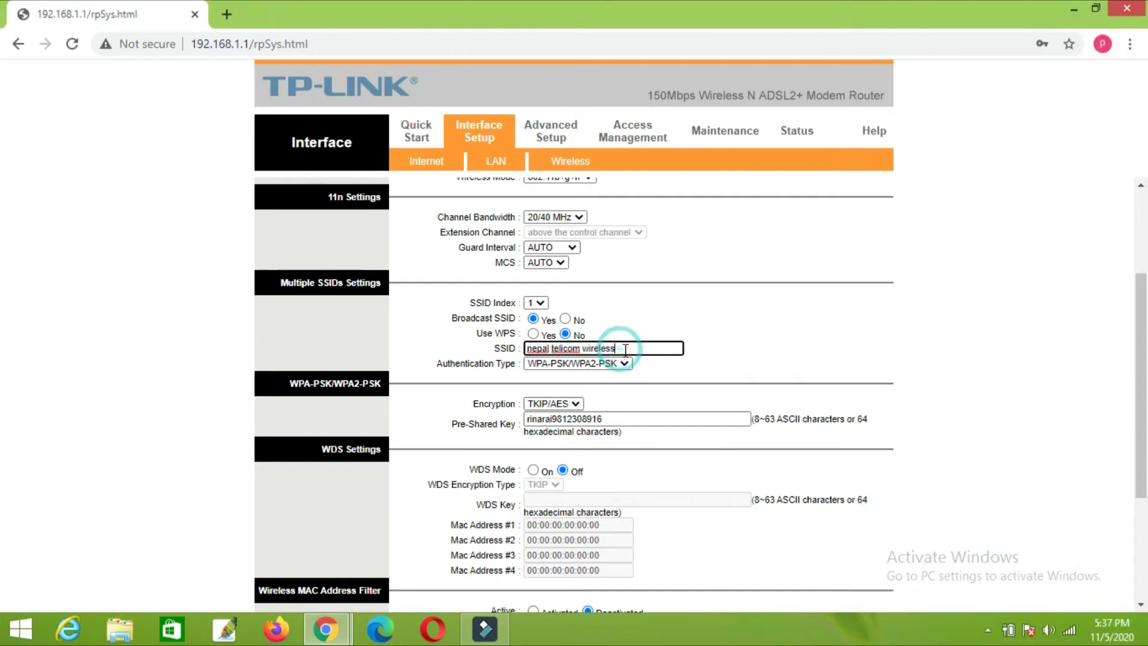
click(1096, 313)
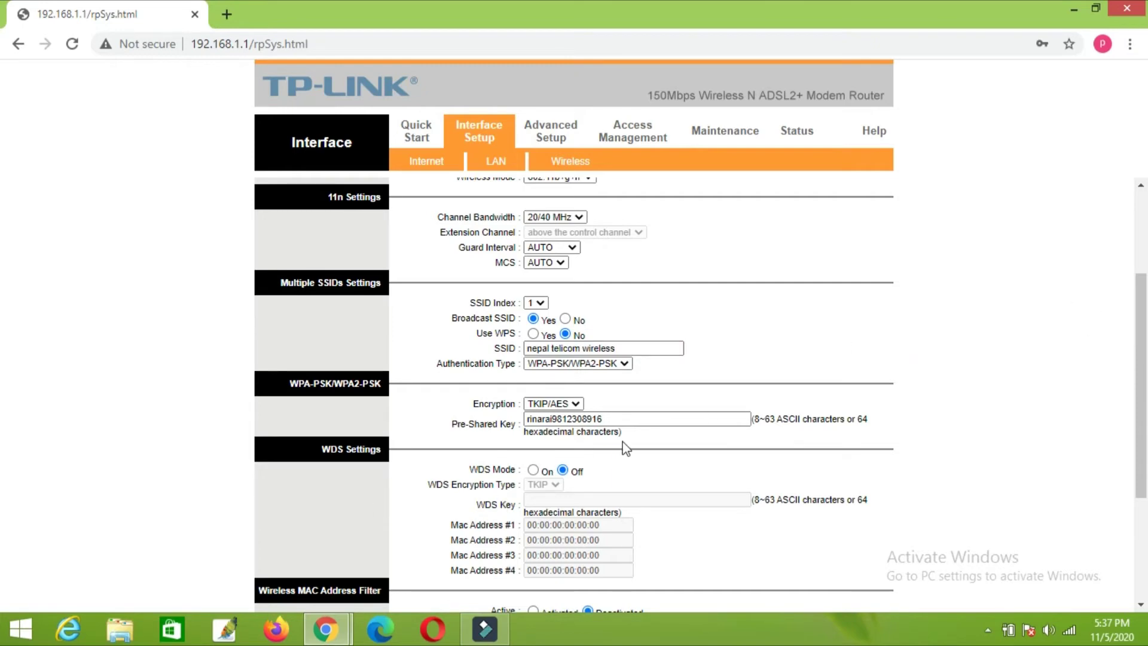
Step: Select the pre-shared key text, then leave the caret inside the field
drag(614, 418, 504, 420)
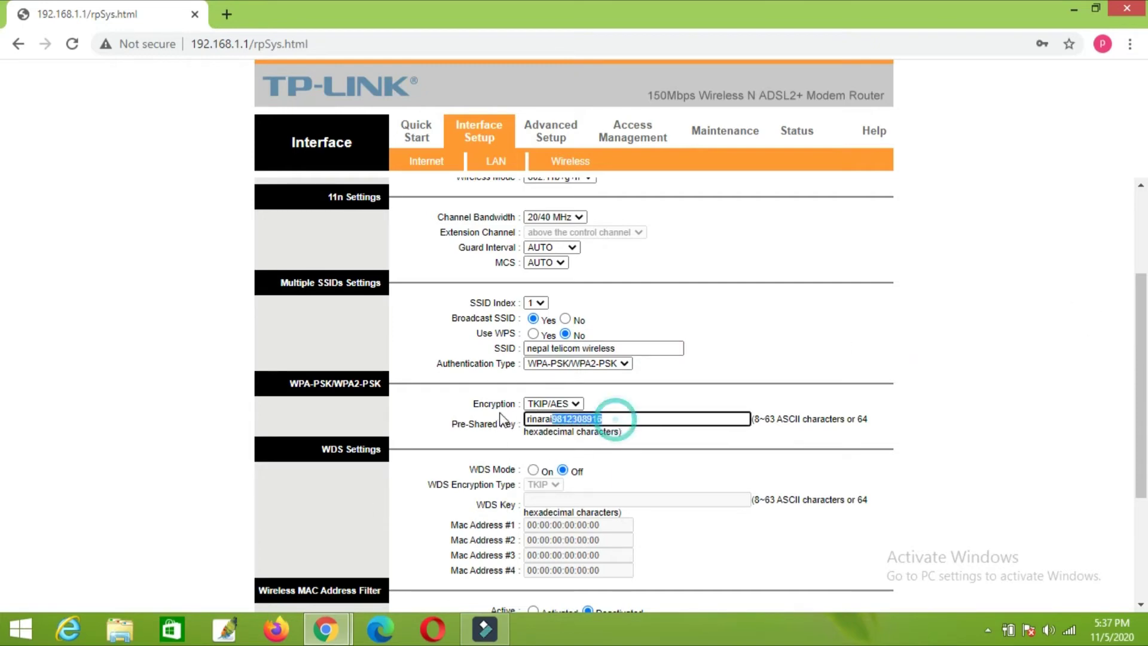
double_click(654, 418)
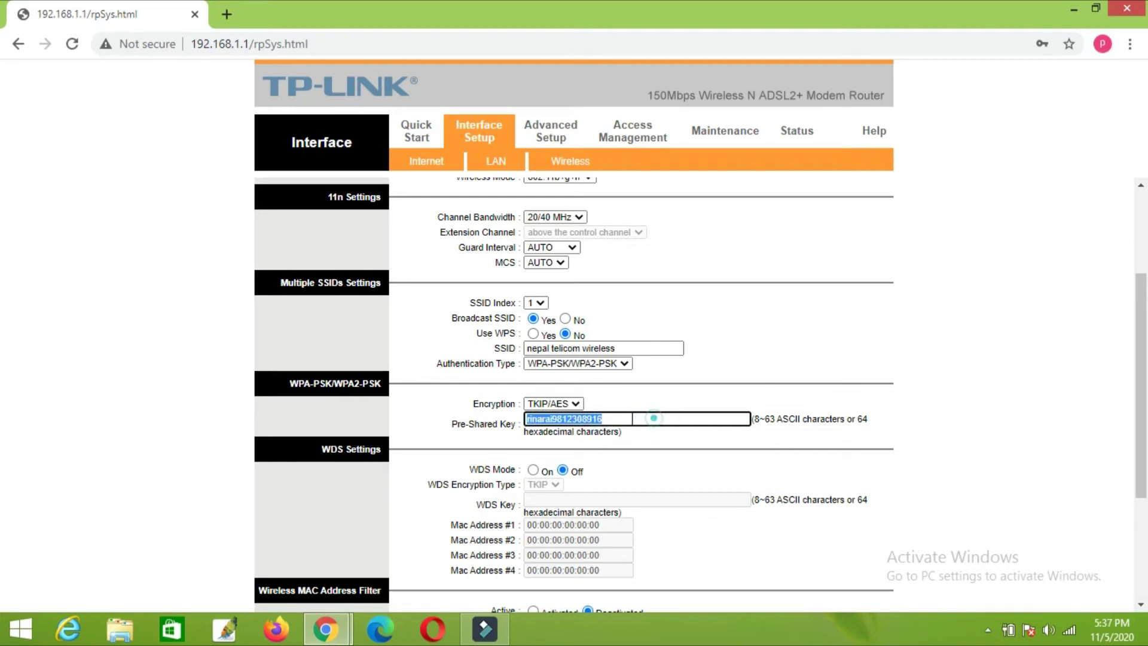
click(576, 418)
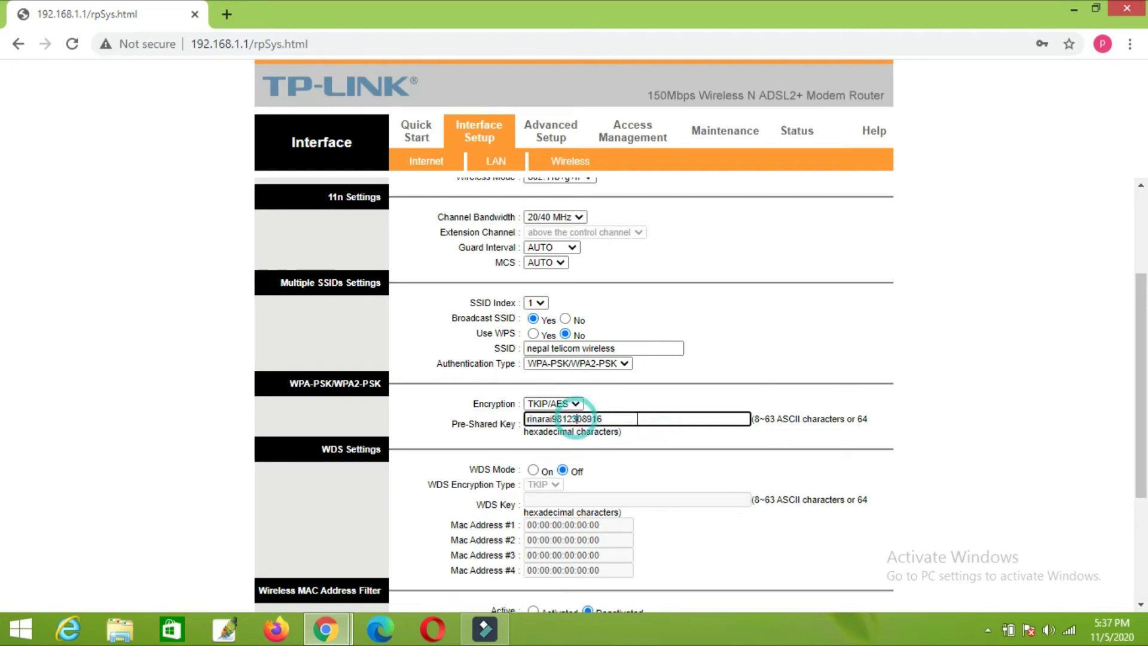
double_click(635, 418)
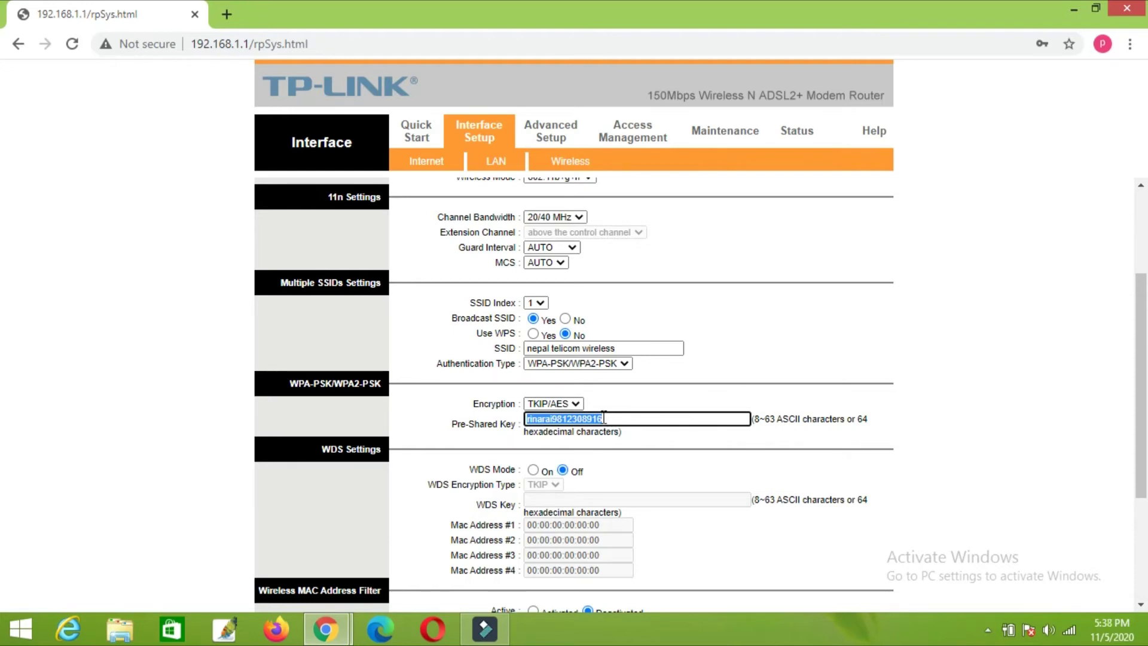
click(583, 419)
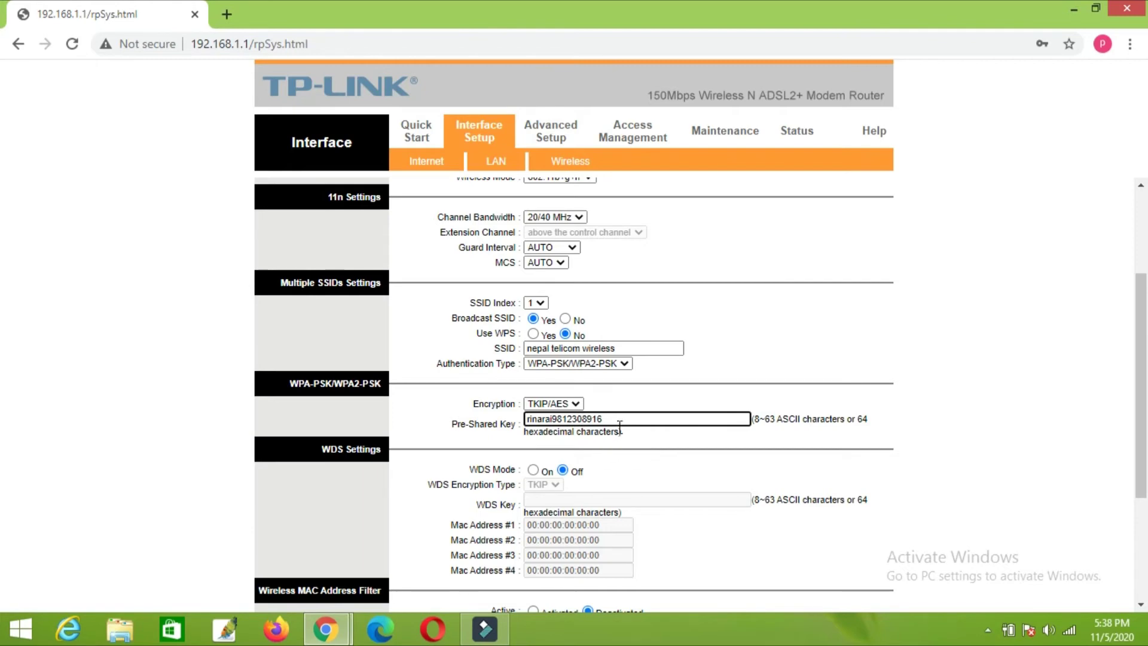
drag(619, 414, 525, 418)
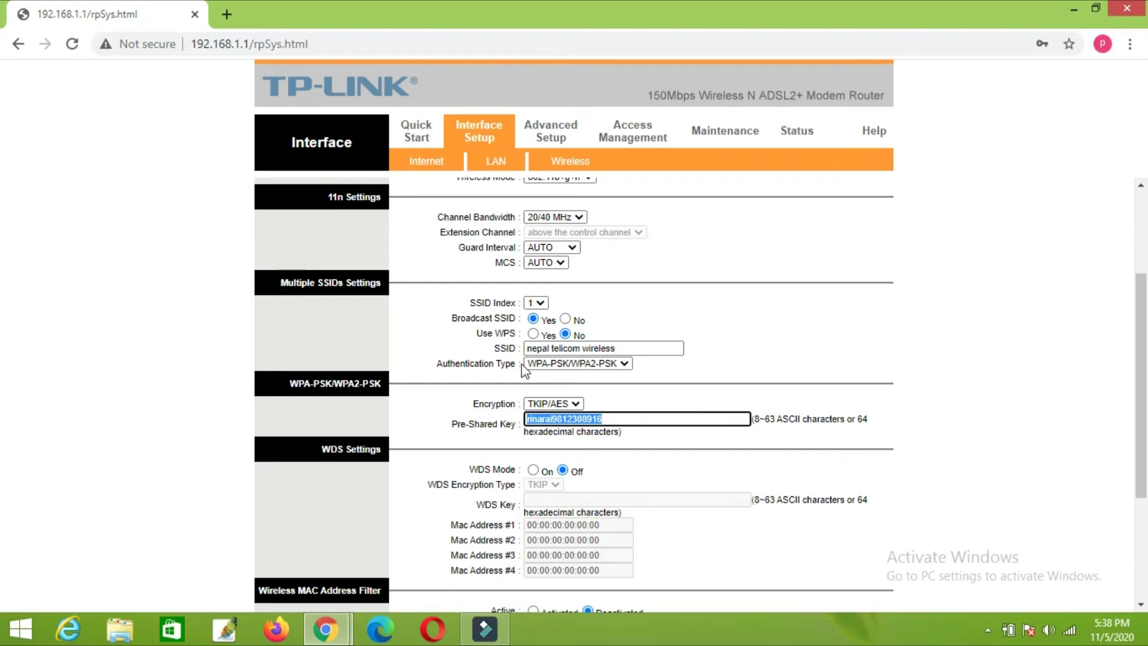
drag(625, 348, 499, 348)
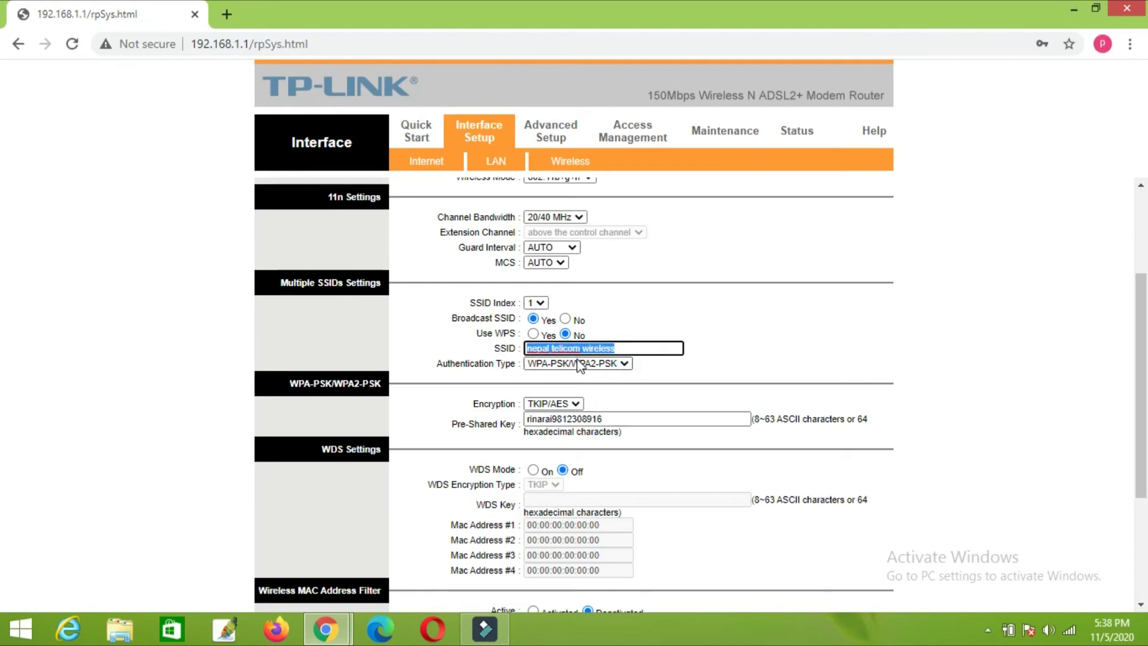
click(633, 346)
scroll(633, 347, up, 3)
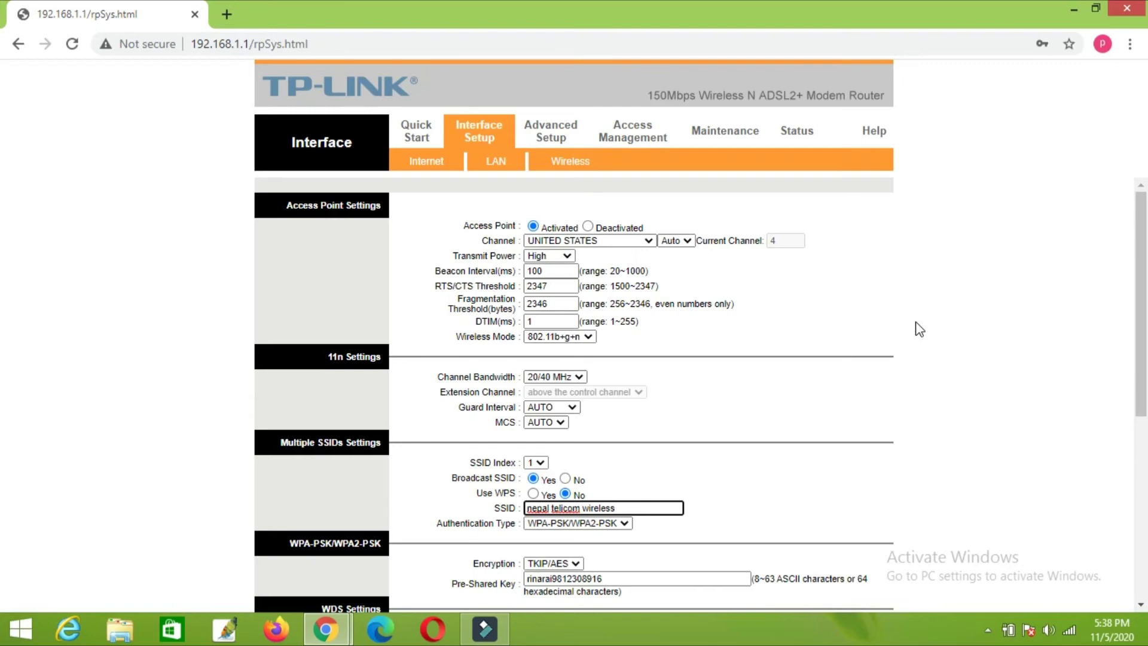
scroll(920, 329, down, 1)
scroll(919, 337, up, 3)
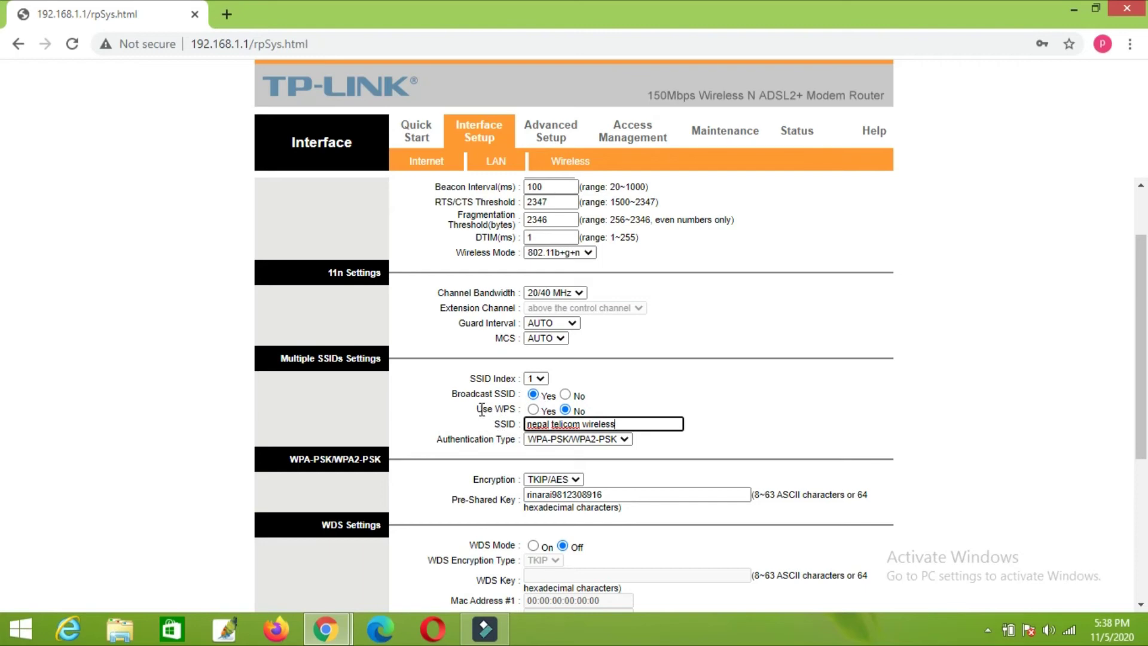
drag(476, 409, 517, 413)
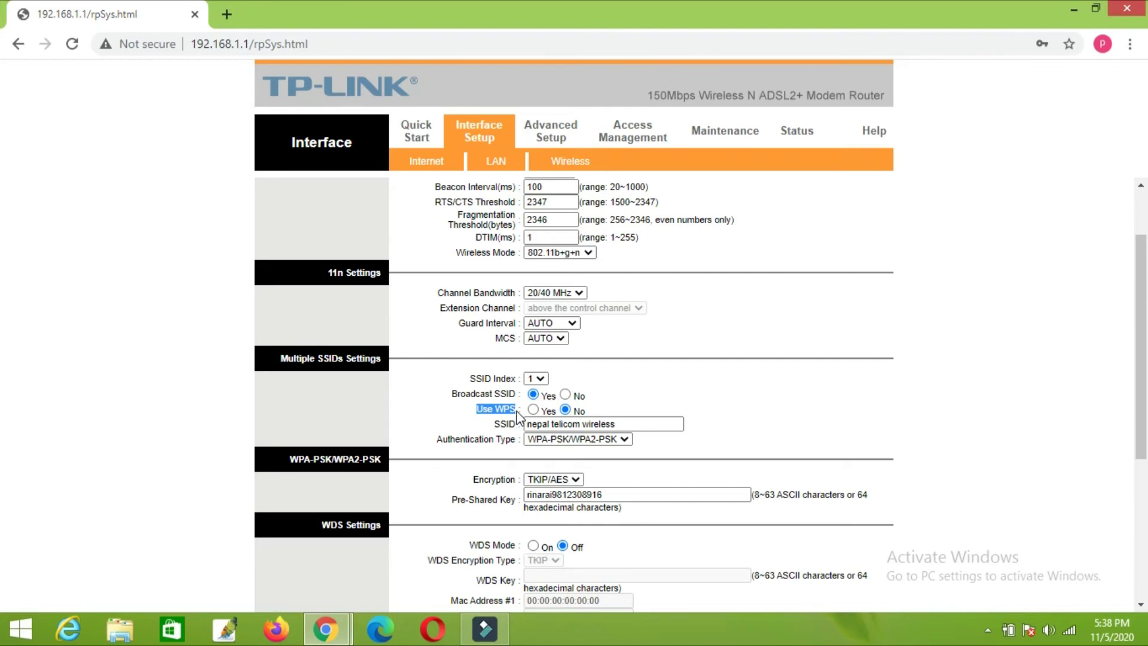
Step: Switch Use WPS from No to Yes, which reloads the wireless settings page
click(491, 408)
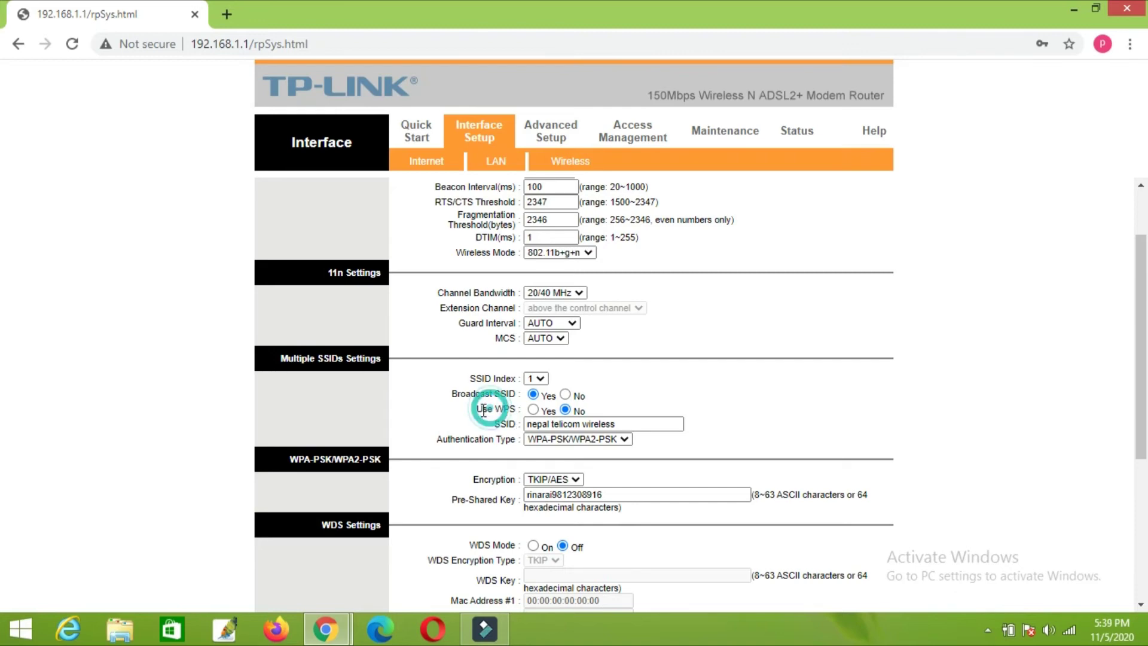
drag(479, 409, 517, 414)
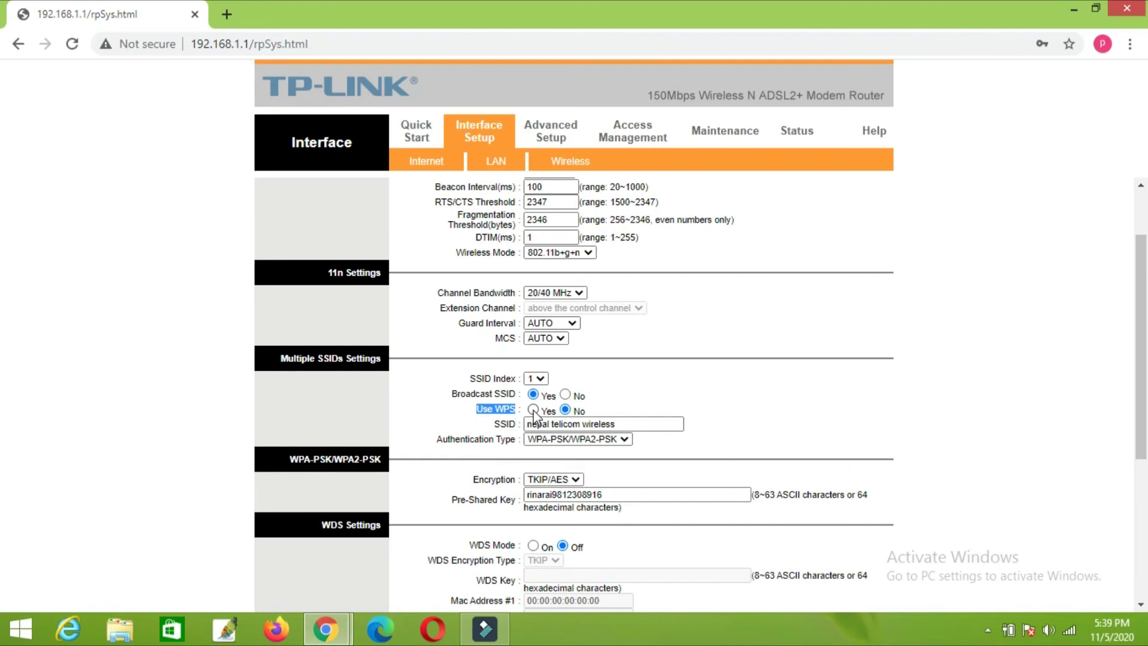
double_click(583, 410)
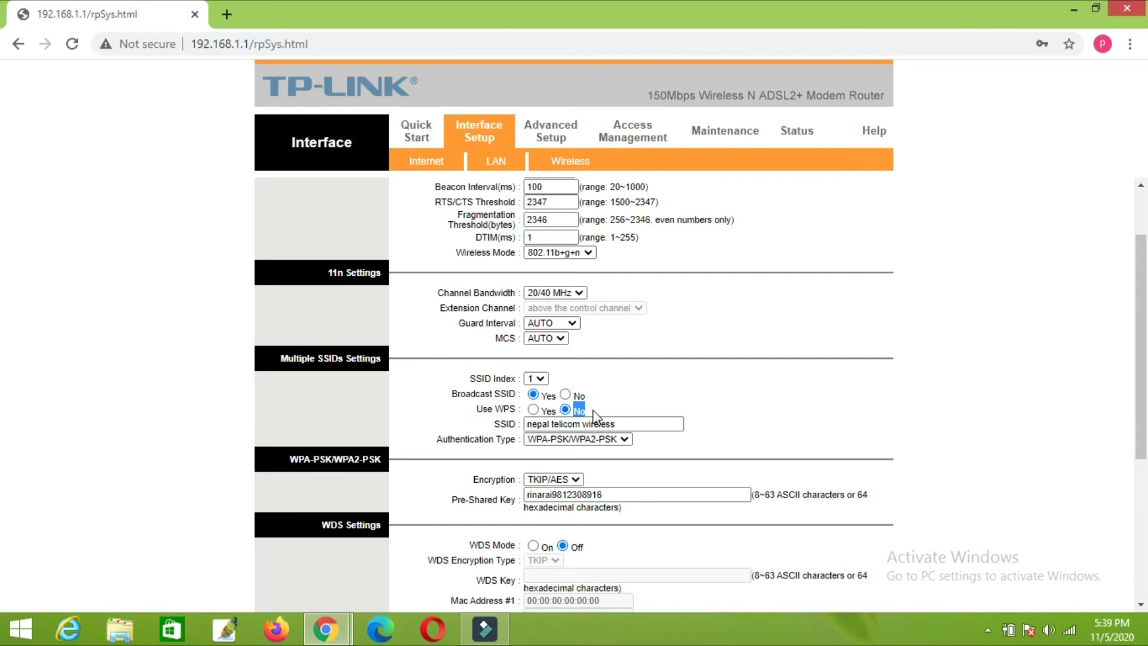
click(593, 411)
click(533, 410)
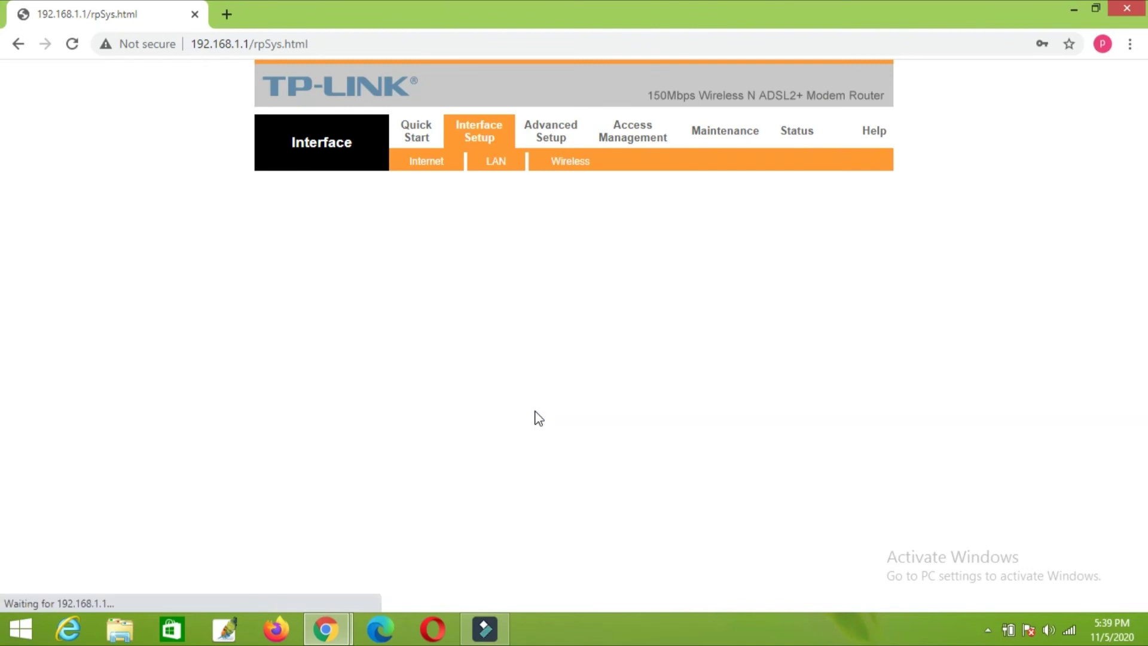
Step: Set Use WPS back to No so the WPS Settings section disappears
scroll(626, 467, down, 2)
scroll(629, 469, down, 1)
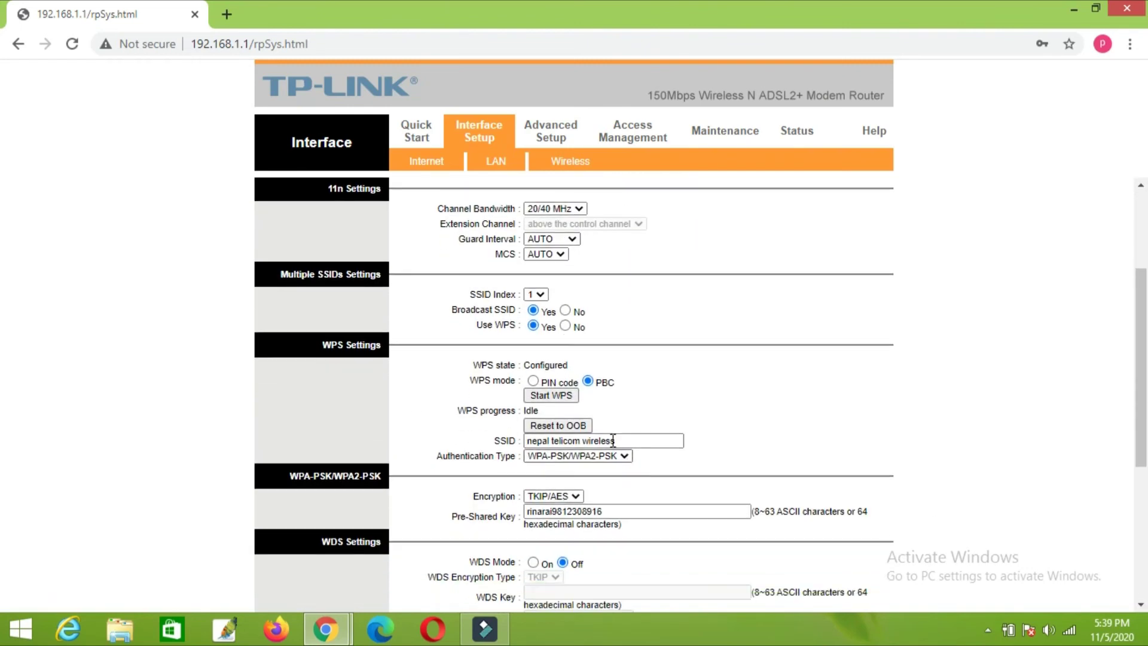
click(565, 326)
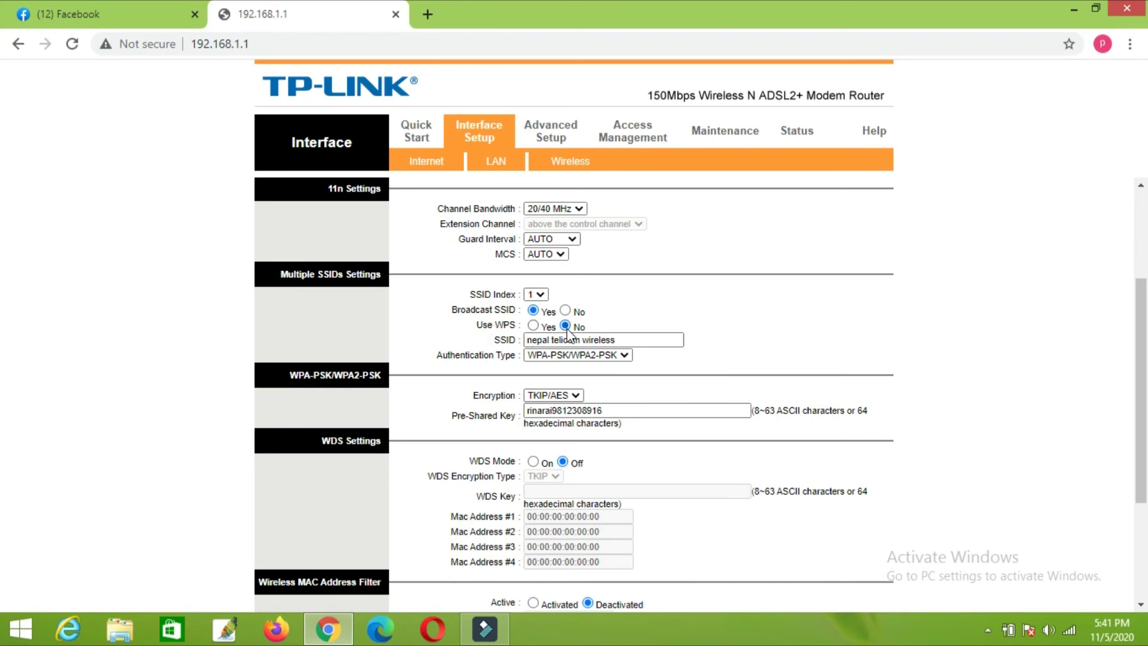
Step: Scroll to the SAVE and CANCEL buttons, then reload the page with F5, keeping Use WPS at No
scroll(665, 395, down, 3)
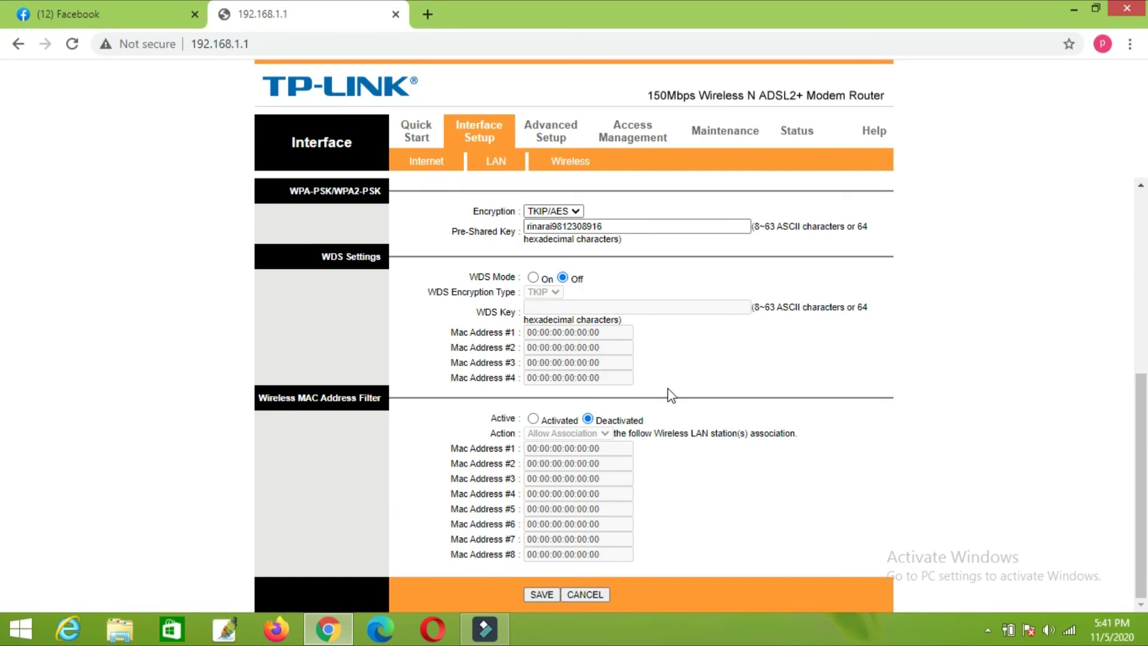
scroll(667, 393, up, 3)
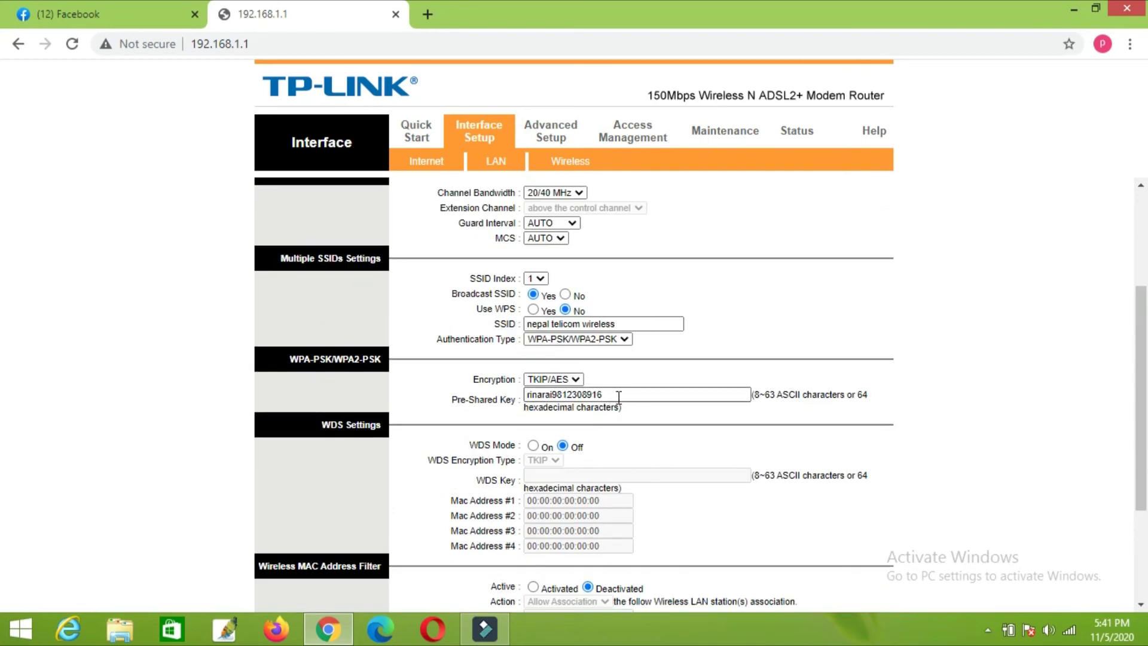
scroll(622, 397, down, 3)
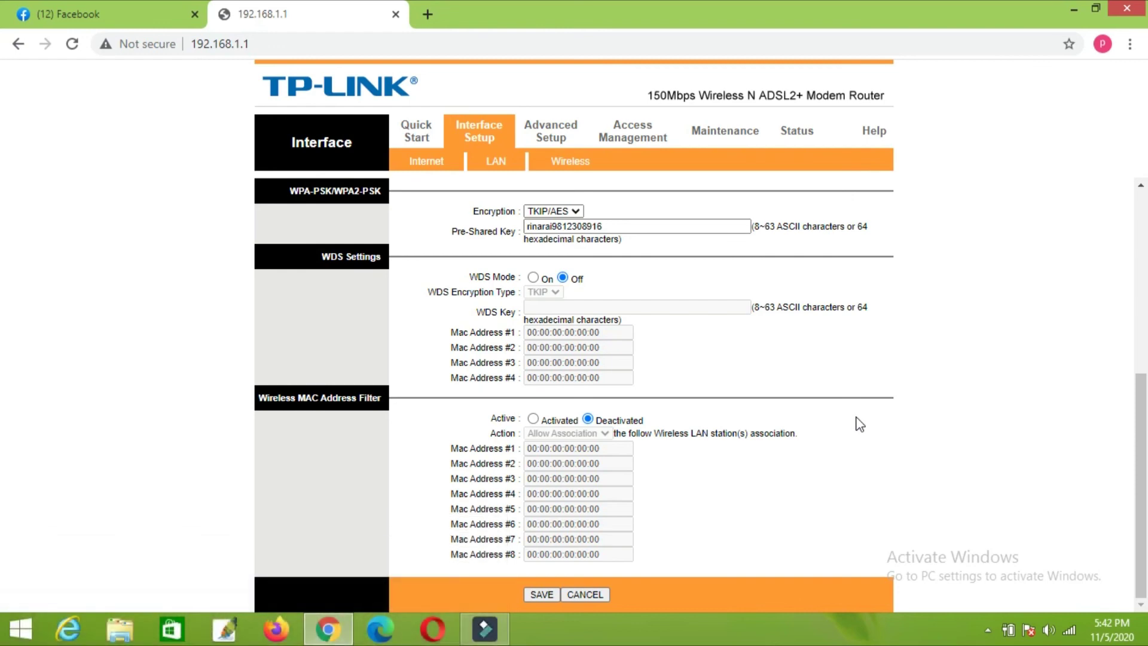
key(F5)
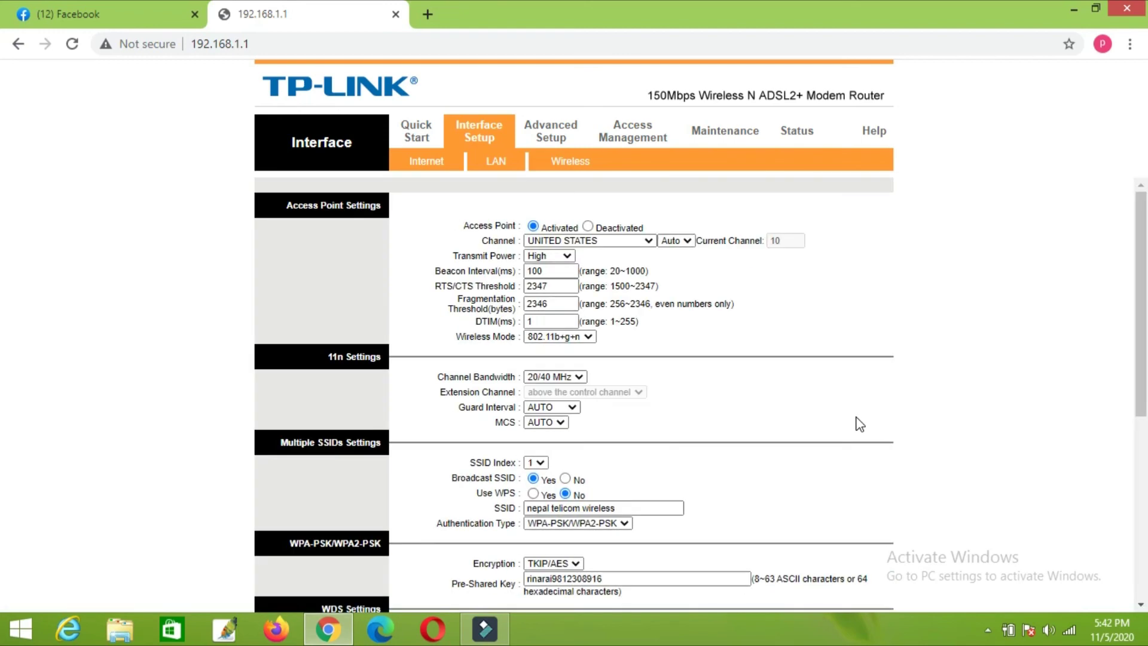